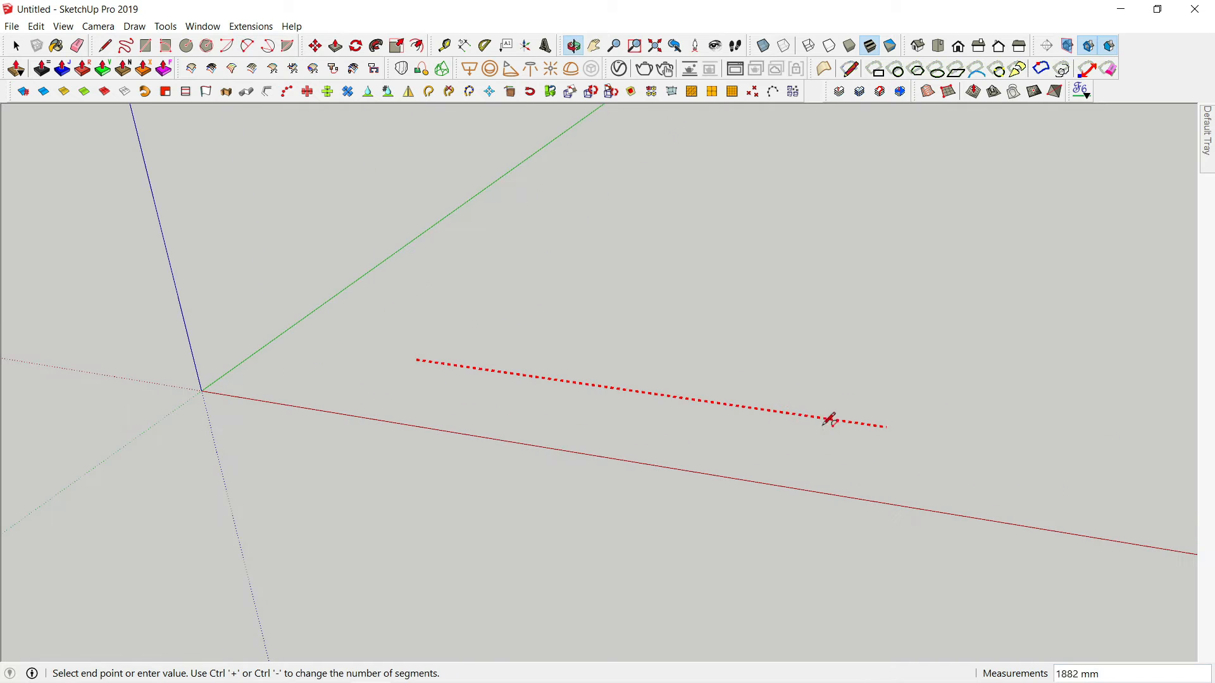
Finish the two-point arc above the red axis with a bulge of about 1026 mm and set its segments to 50
click(1082, 453)
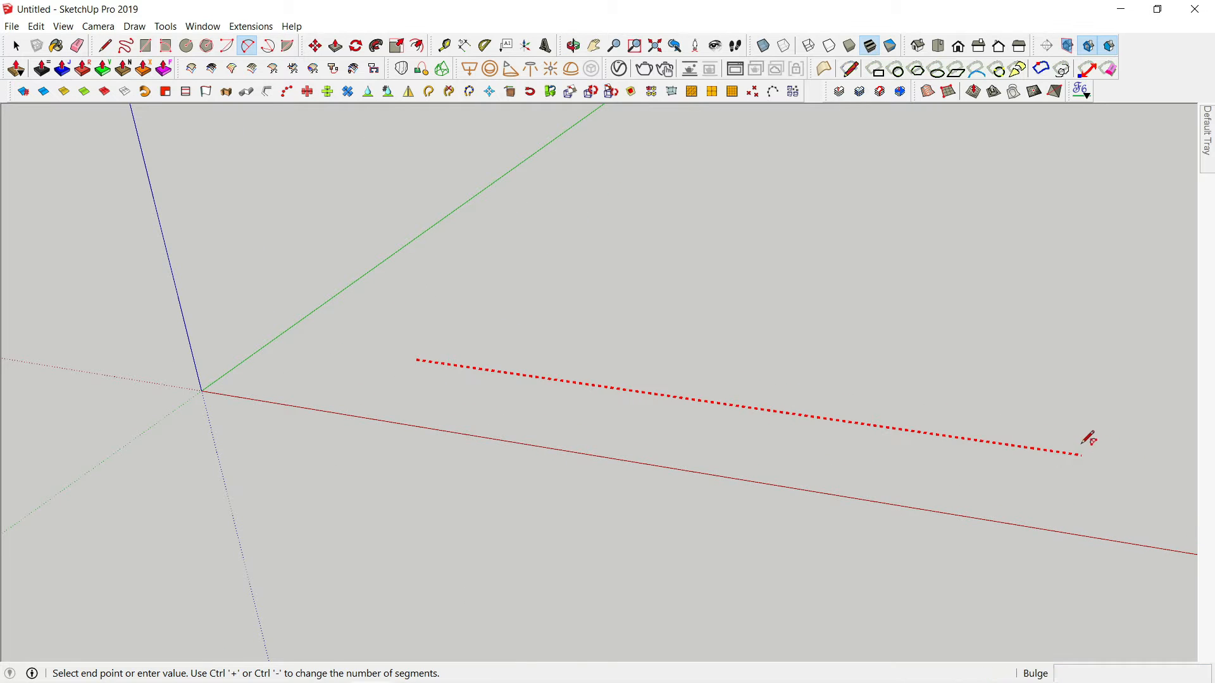
click(871, 319)
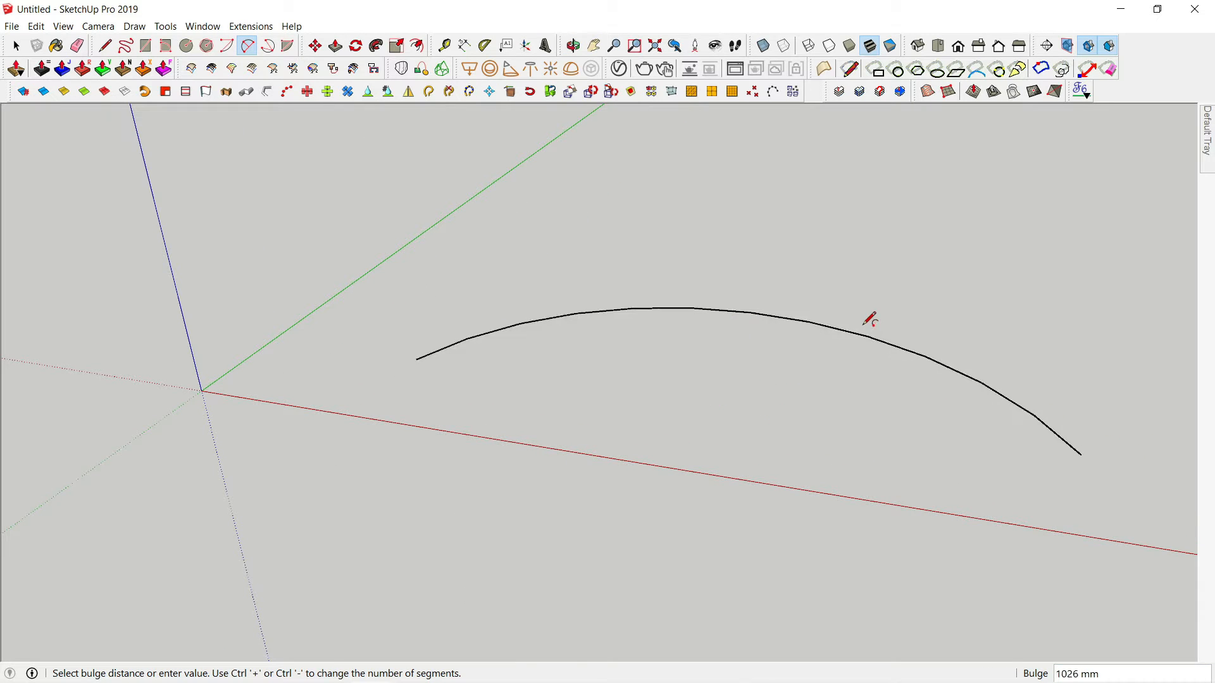
key(space)
right_click(856, 333)
click(940, 345)
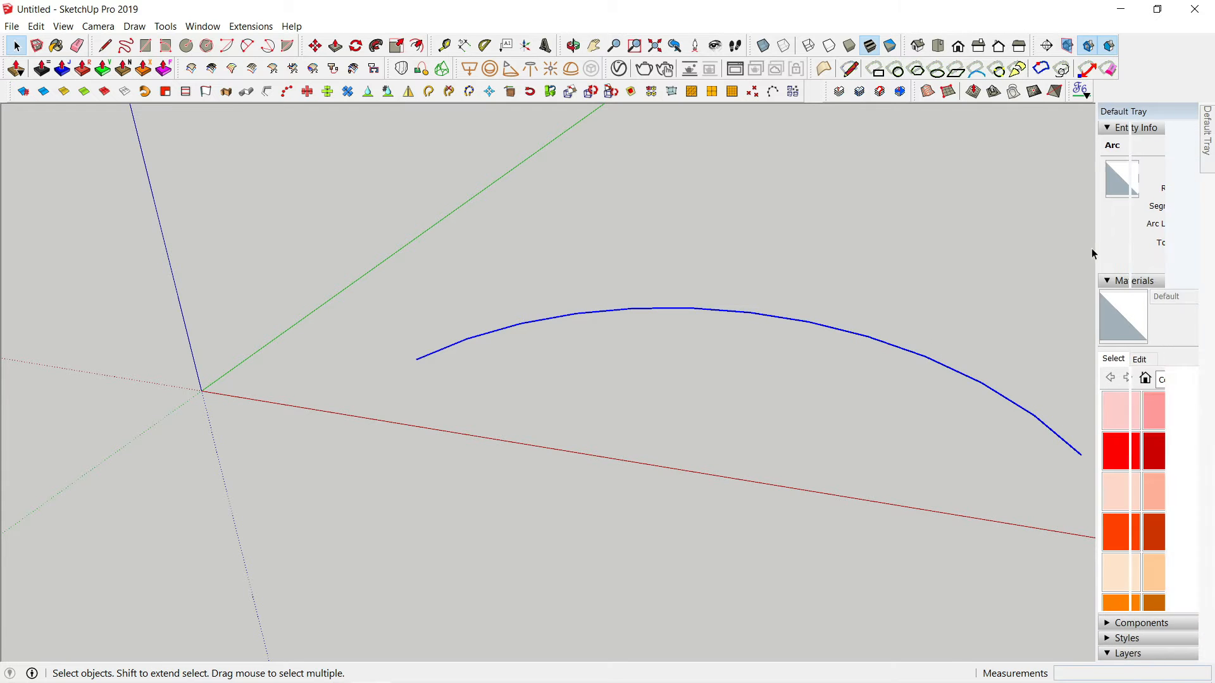
double_click(1097, 206)
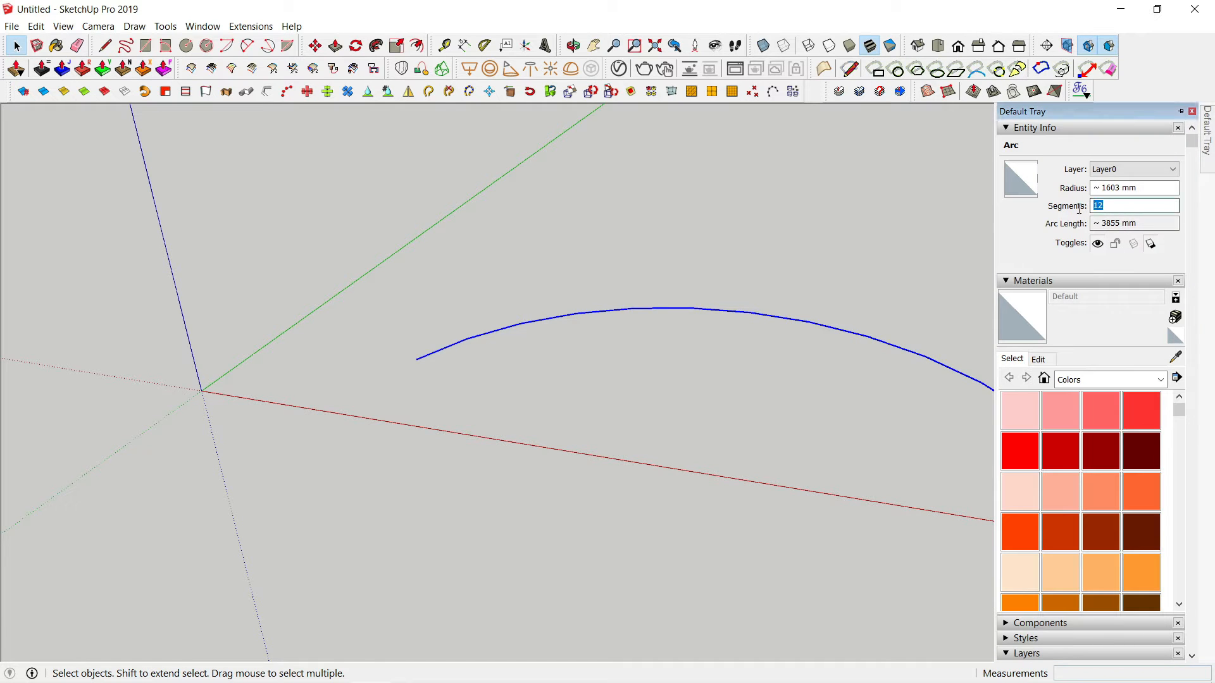
key(Return)
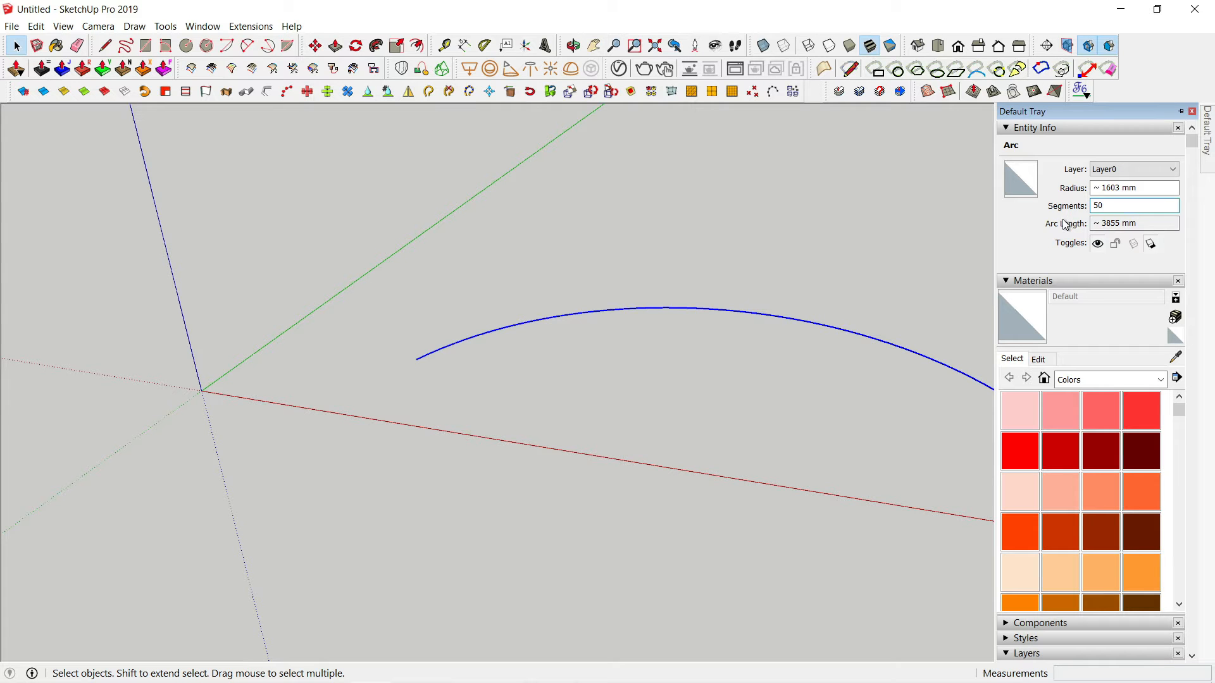
click(893, 365)
Offset the arc outward by 150 mm in the top view
middle_drag(861, 375, 774, 580)
key(t)
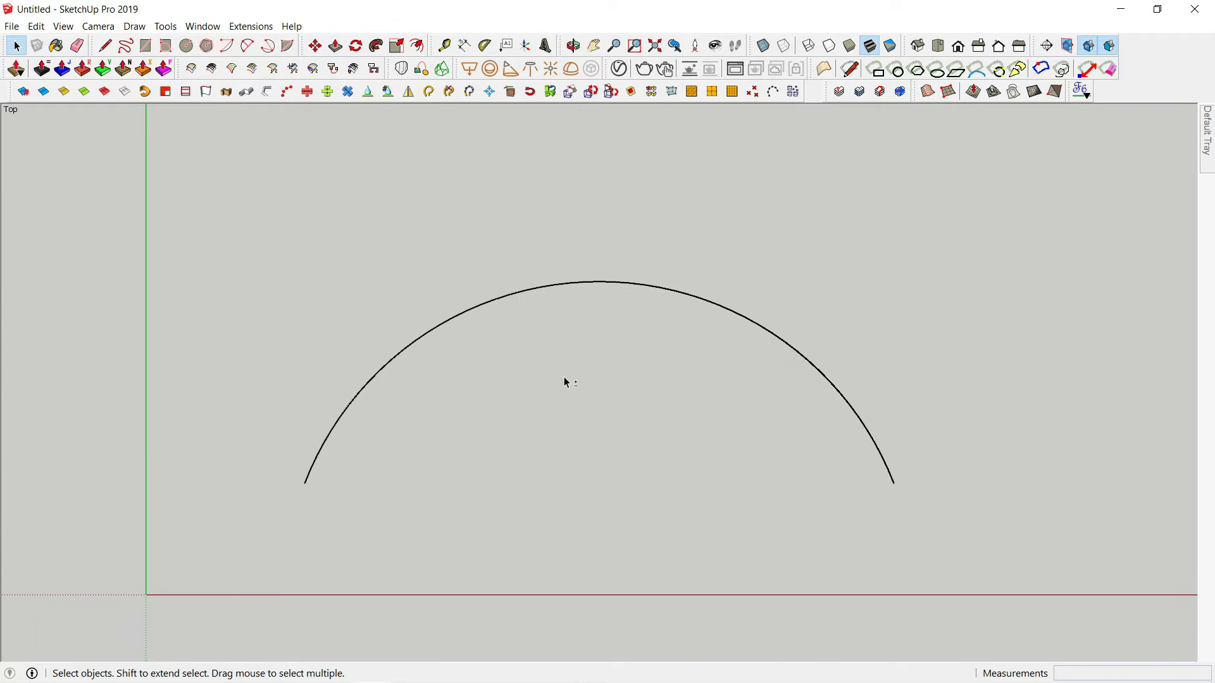
scroll(470, 312, up, 1)
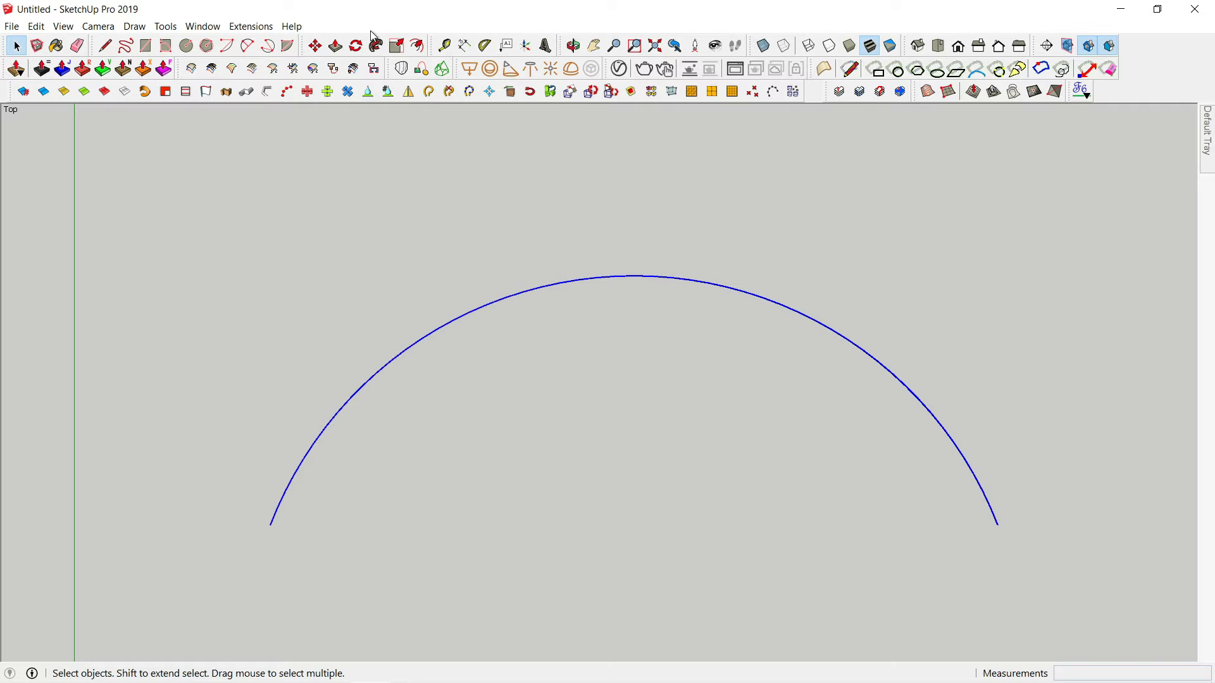
click(418, 46)
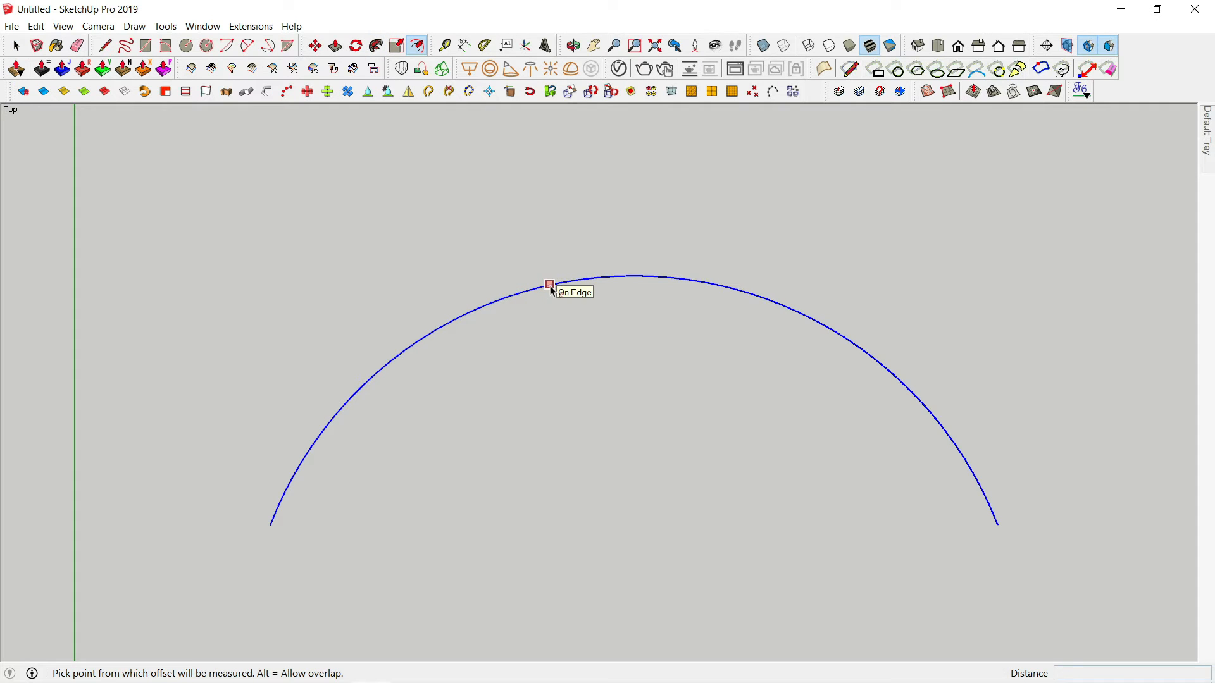
click(555, 286)
click(583, 280)
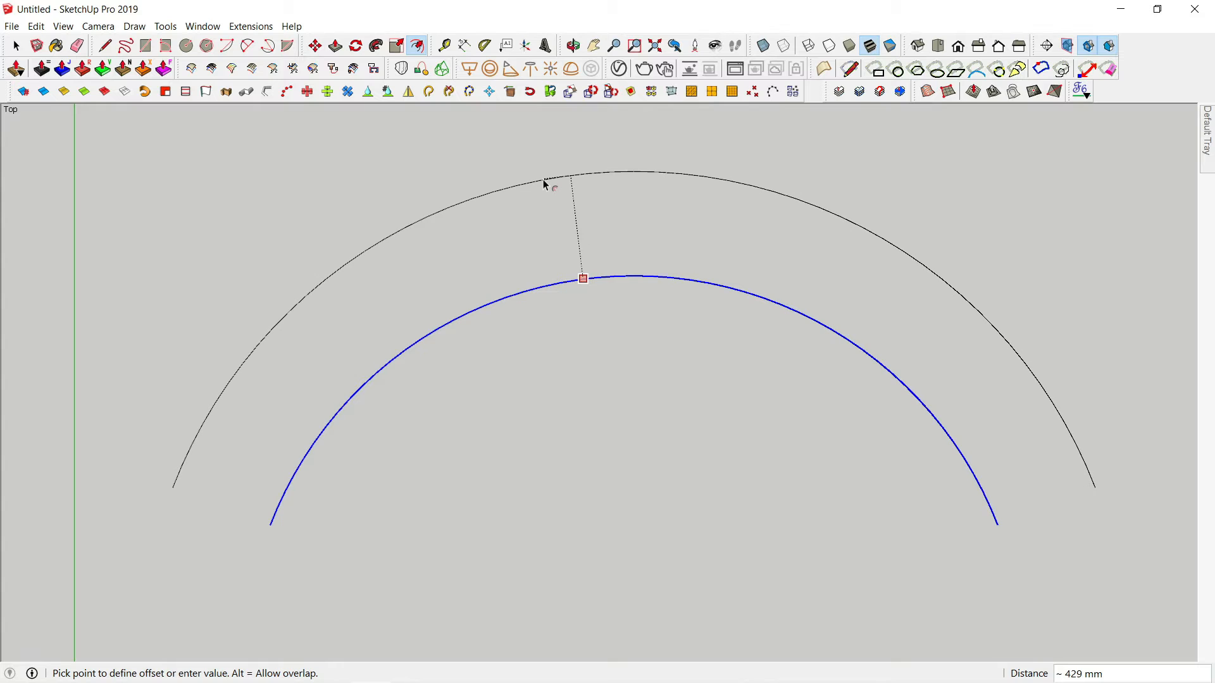
text(150)
key(Return)
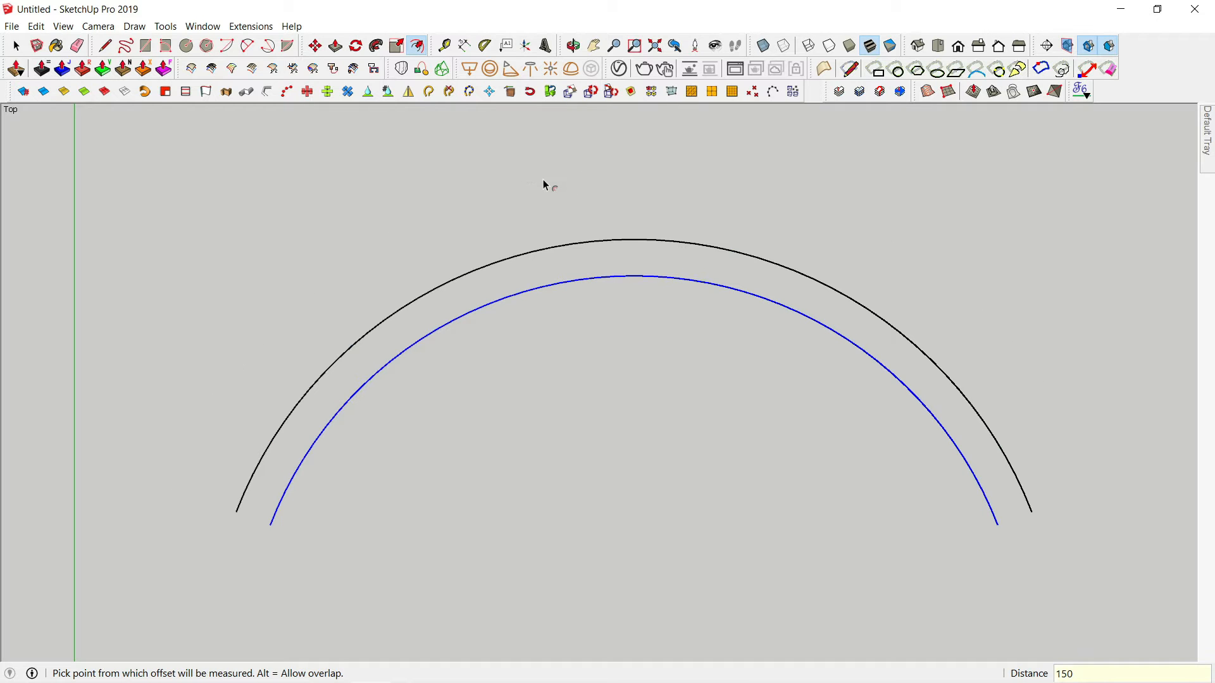
Close both open ends between the inner and outer arcs with straight lines to form a curved face
key(l)
click(236, 511)
click(270, 524)
key(space)
key(l)
click(998, 525)
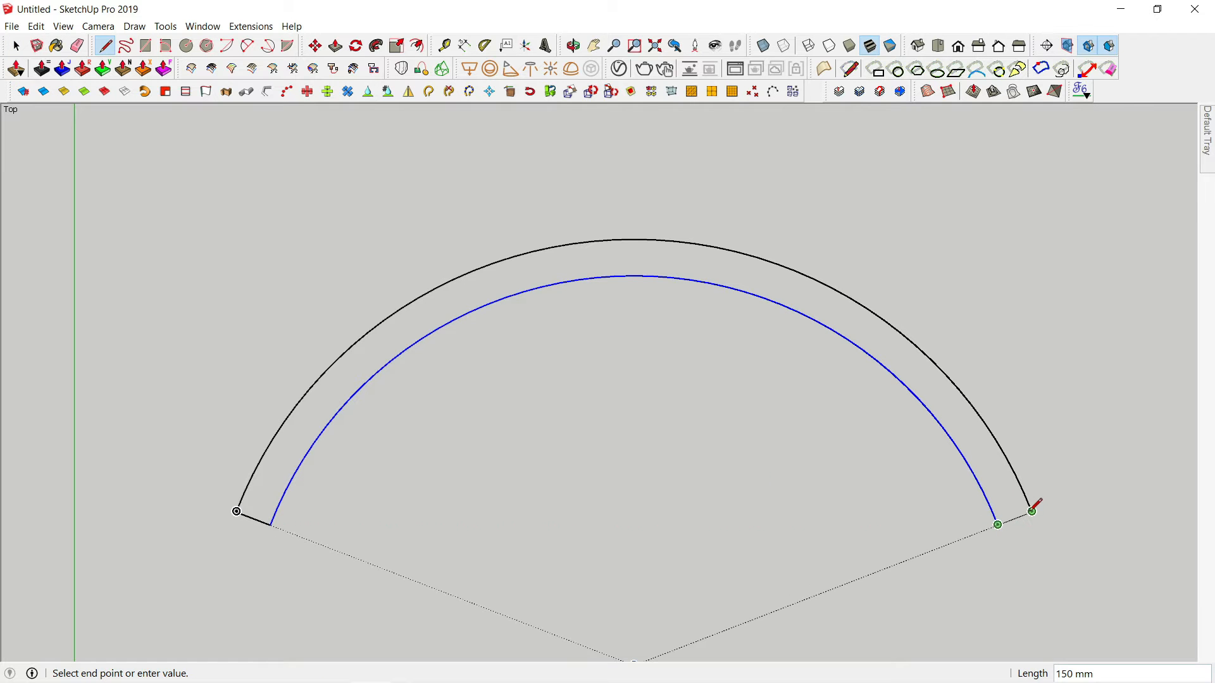
middle_drag(1031, 512, 897, 347)
Push/Pull the curved face upward along the blue axis into a tall curved wall
key(p)
drag(933, 524, 926, 394)
middle_drag(926, 394, 880, 232)
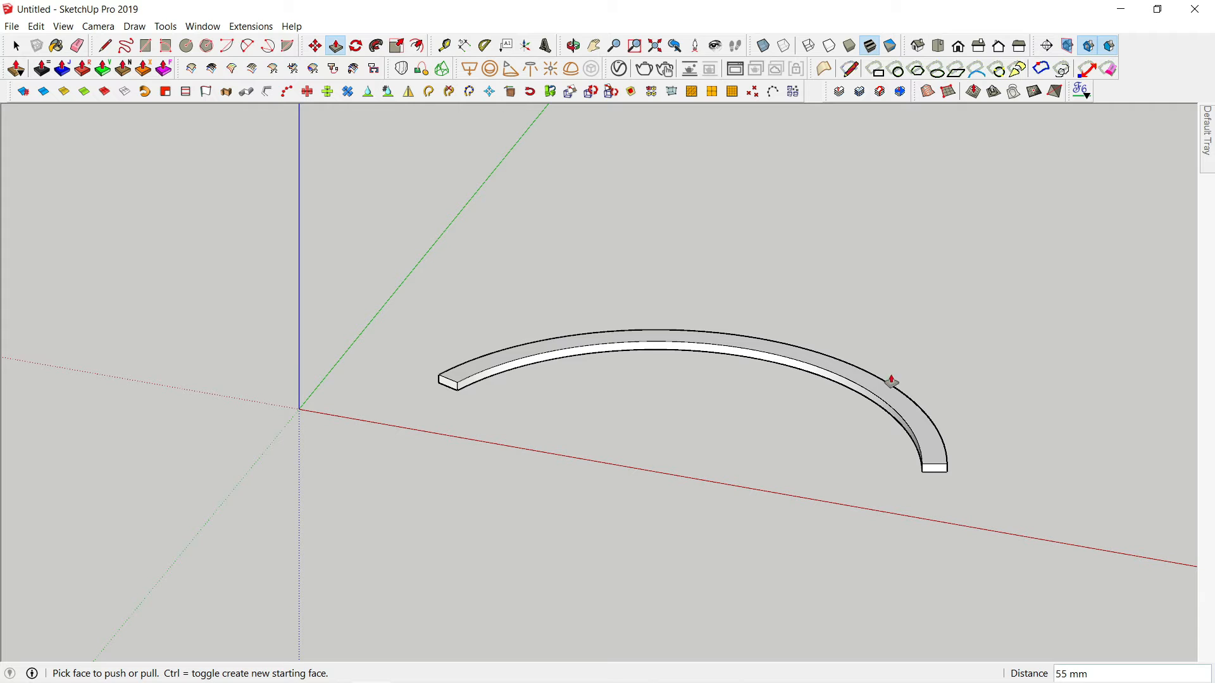
drag(891, 382, 898, 381)
scroll(903, 215, down, 3)
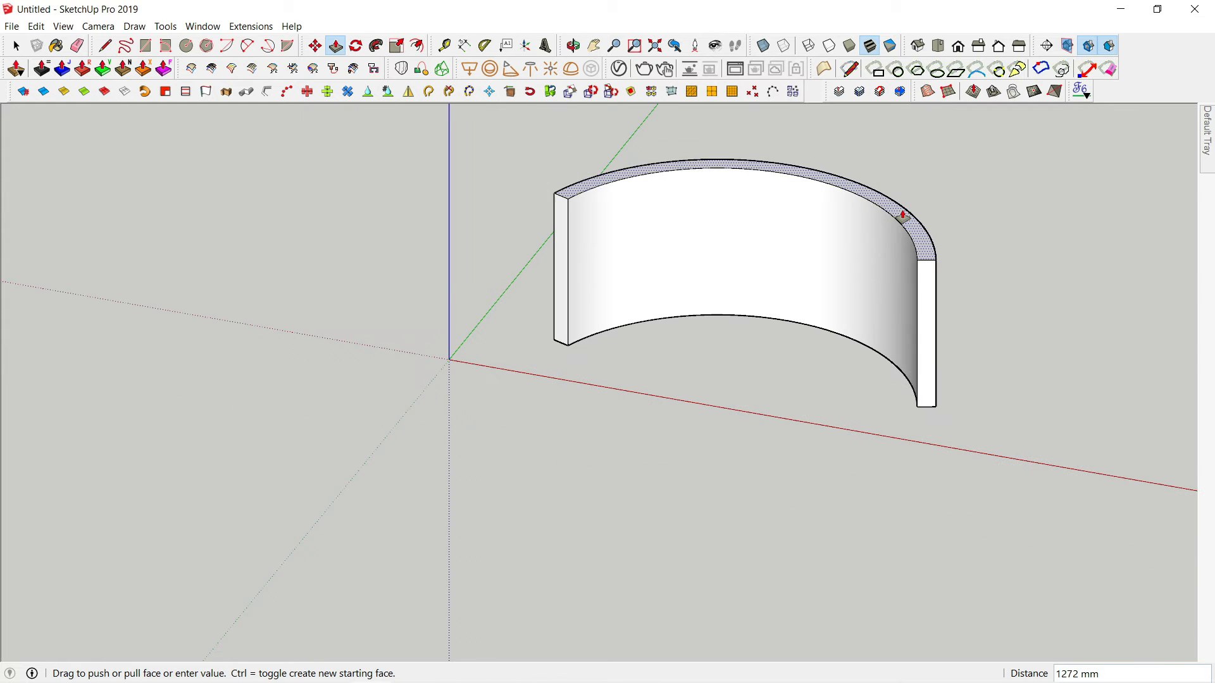
scroll(901, 214, down, 1)
middle_drag(901, 214, 703, 298)
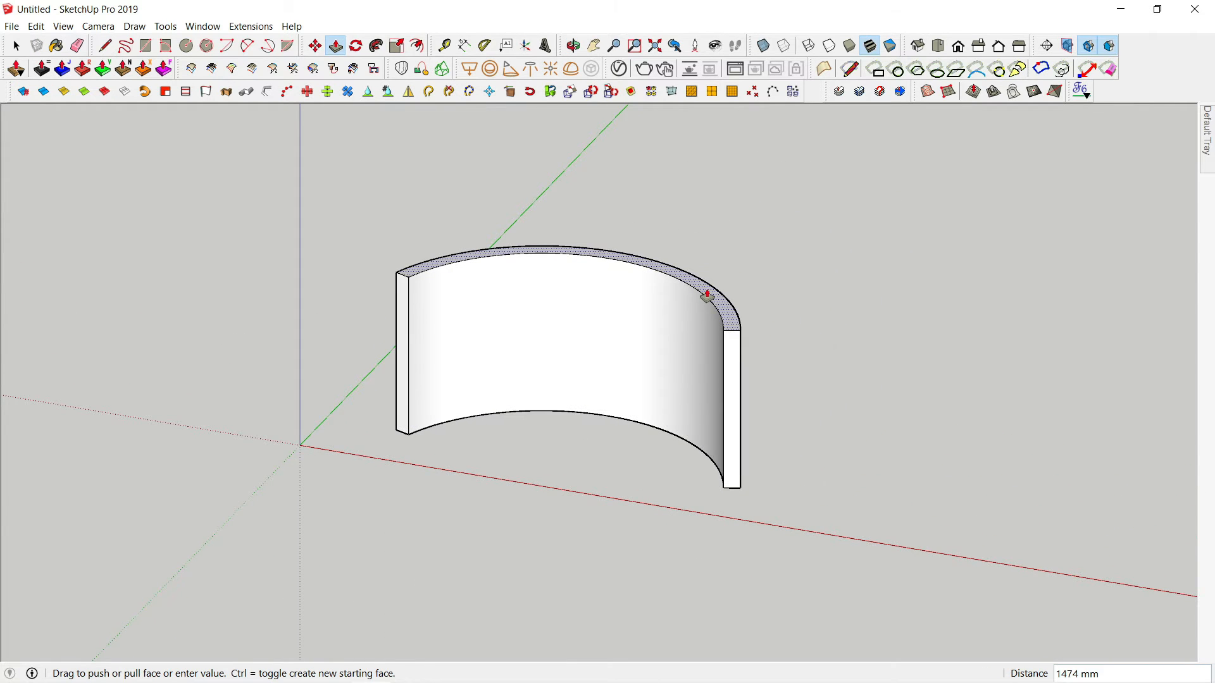
scroll(709, 290, up, 3)
scroll(732, 245, down, 2)
scroll(785, 155, down, 1)
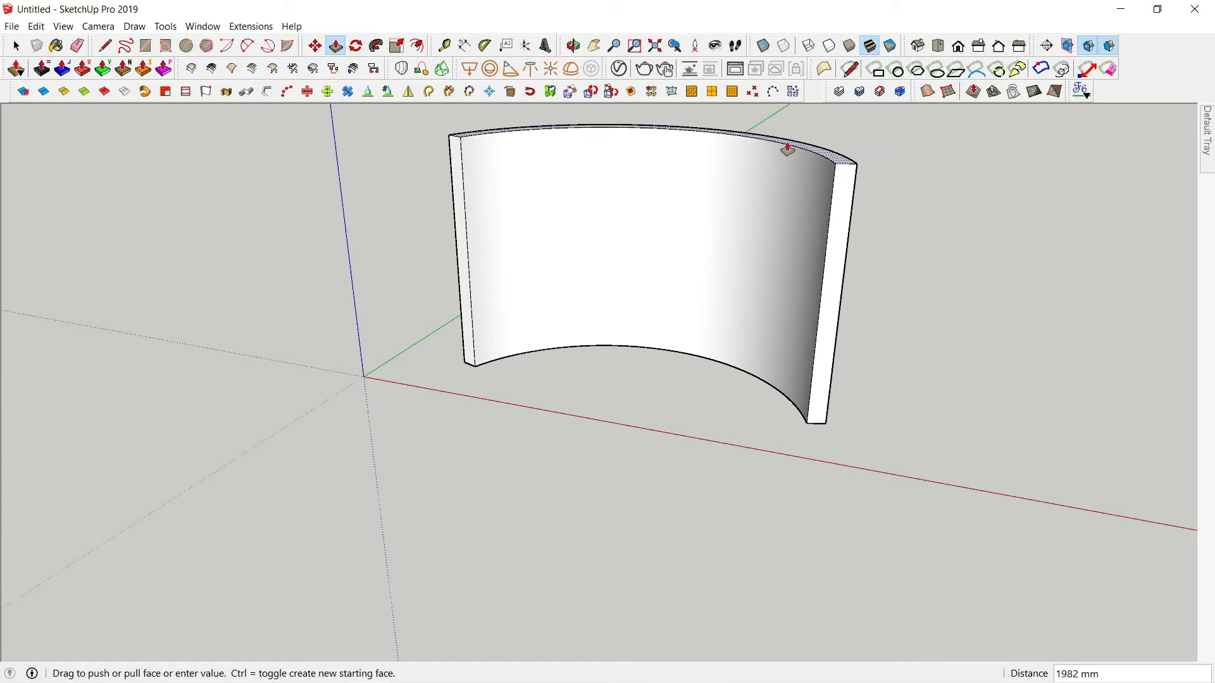
click(796, 214)
middle_drag(833, 236, 707, 280)
key(space)
Draw a ground rectangle of about 993 by 614 mm beside the curved wall, near the red axis
scroll(772, 327, down, 2)
middle_drag(787, 356, 686, 371)
scroll(632, 346, up, 4)
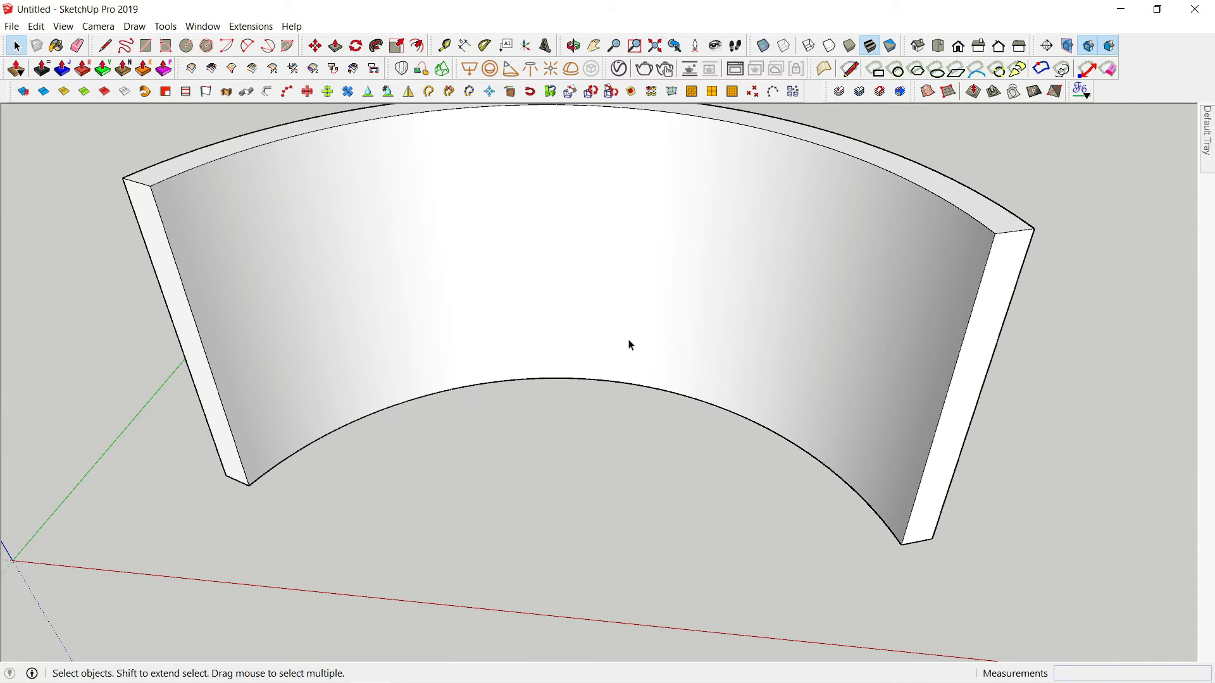
scroll(632, 345, down, 3)
middle_drag(636, 319, 643, 415)
key(r)
click(689, 398)
click(754, 419)
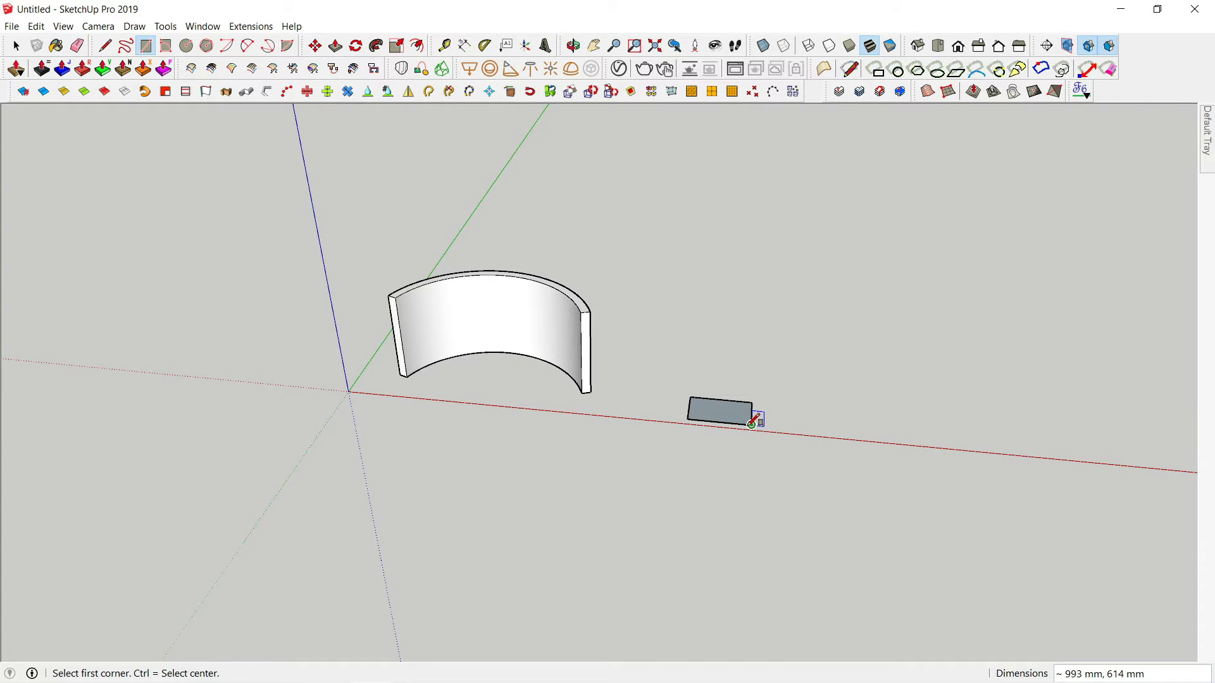
Push/Pull the rectangle up about 640 mm into a box
key(p)
click(738, 419)
click(738, 351)
middle_drag(737, 349, 768, 186)
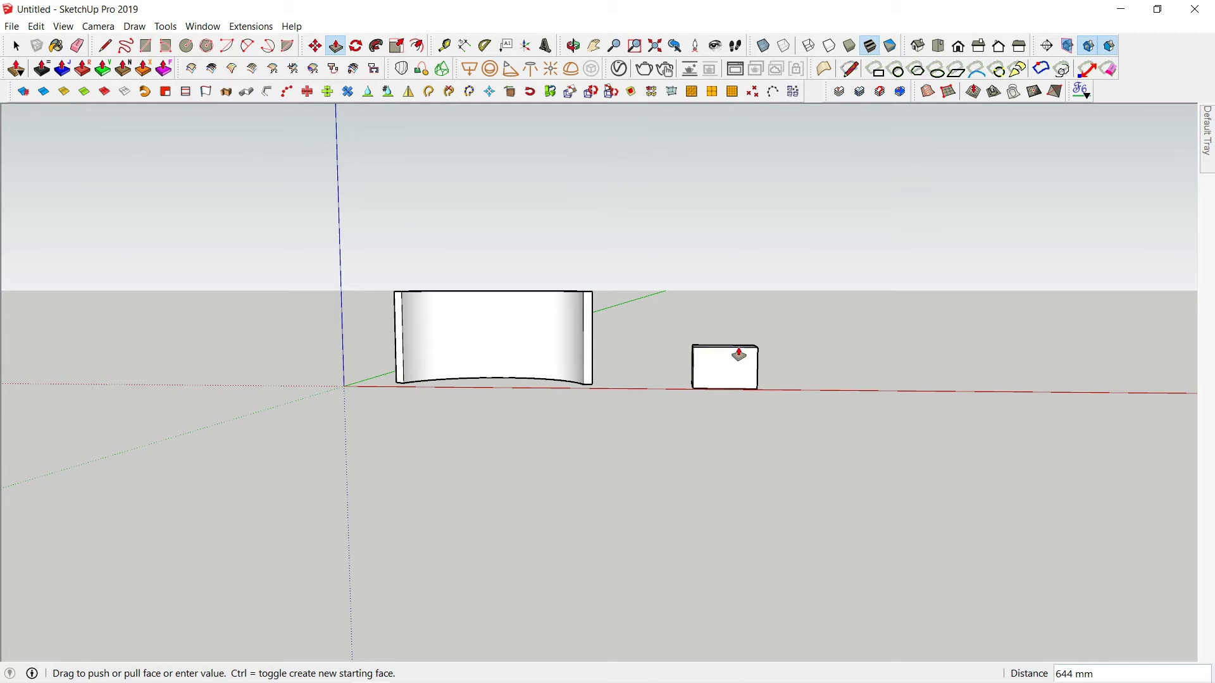
click(761, 355)
middle_drag(762, 355, 681, 520)
Make the whole curved wall one group and the whole box another group
key(space)
click(535, 339)
triple_click(535, 339)
right_click(536, 339)
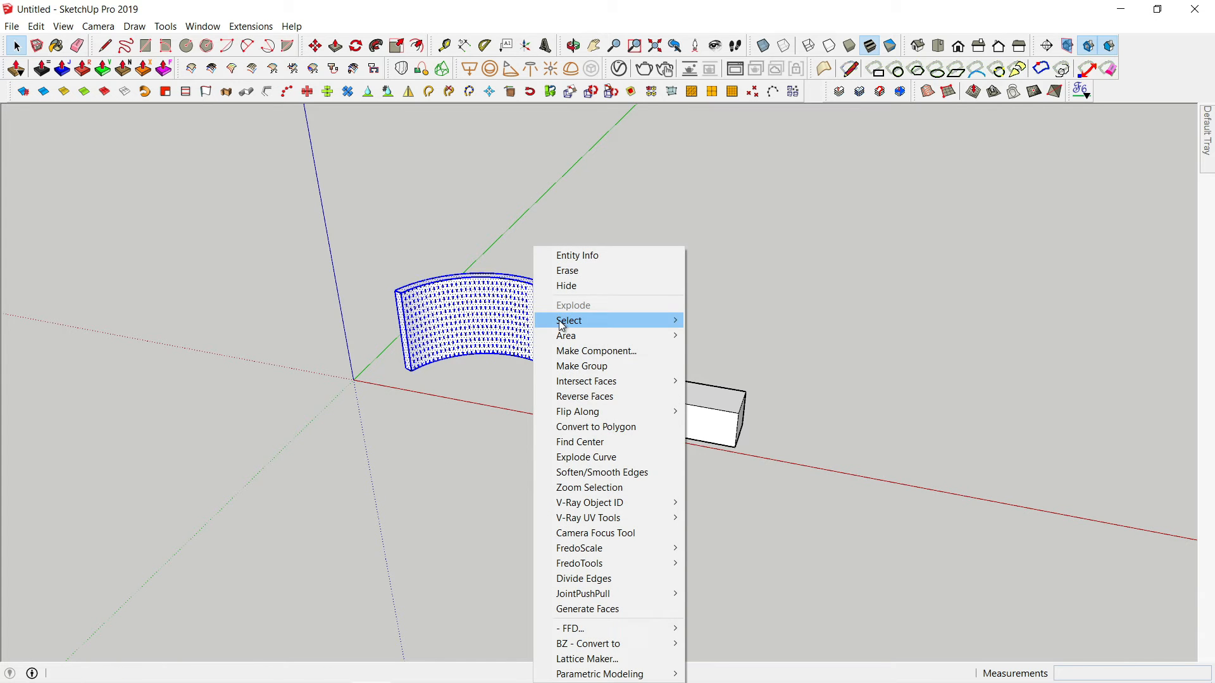
click(609, 367)
click(700, 432)
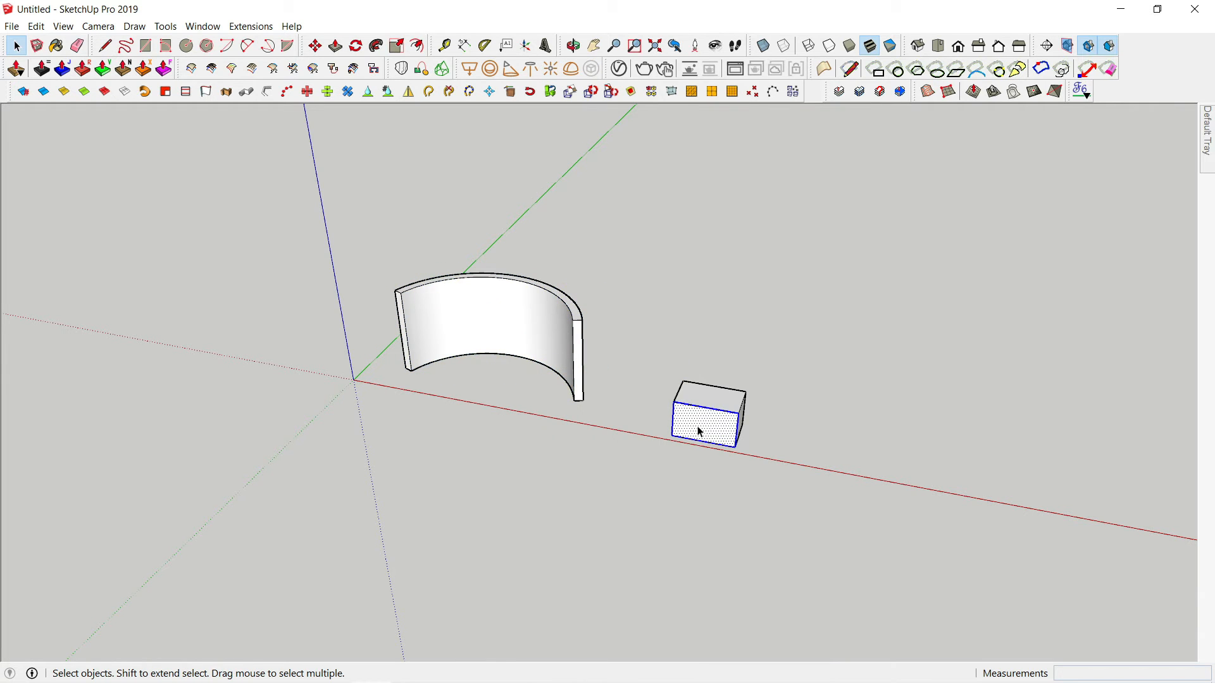
right_click(701, 433)
click(783, 157)
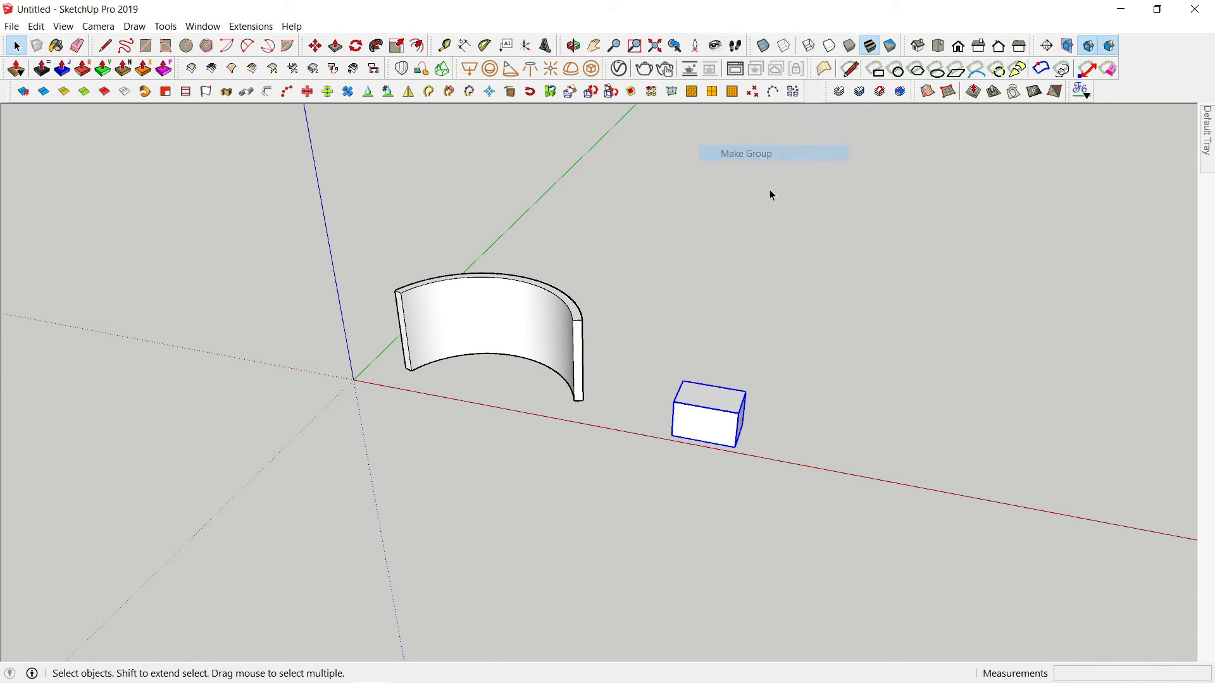
Set the camera to the front view with parallel projection
scroll(706, 398, up, 2)
scroll(707, 404, up, 1)
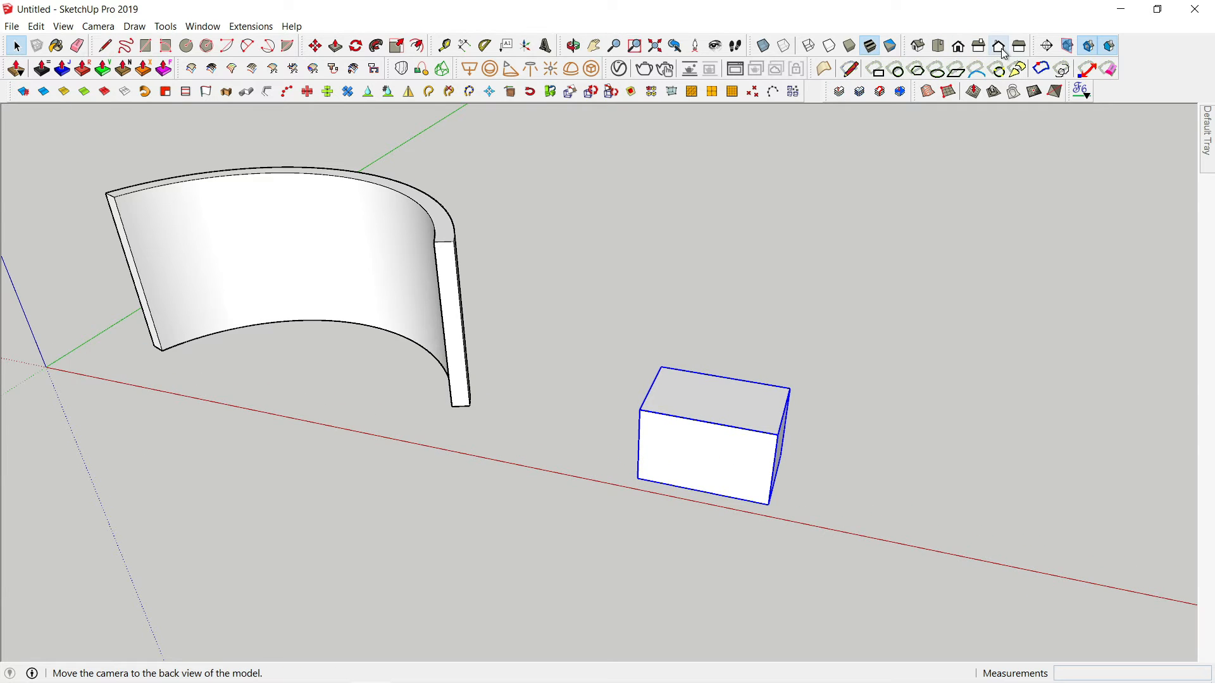
click(961, 48)
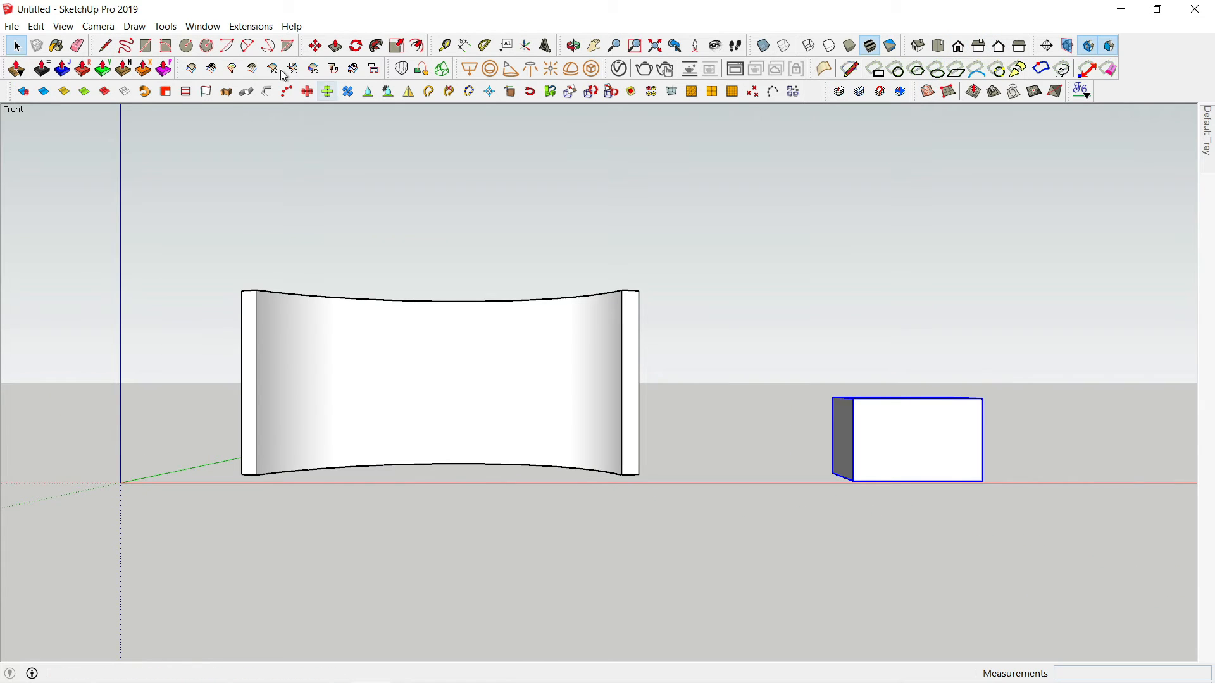
click(72, 25)
mouse_move(98, 27)
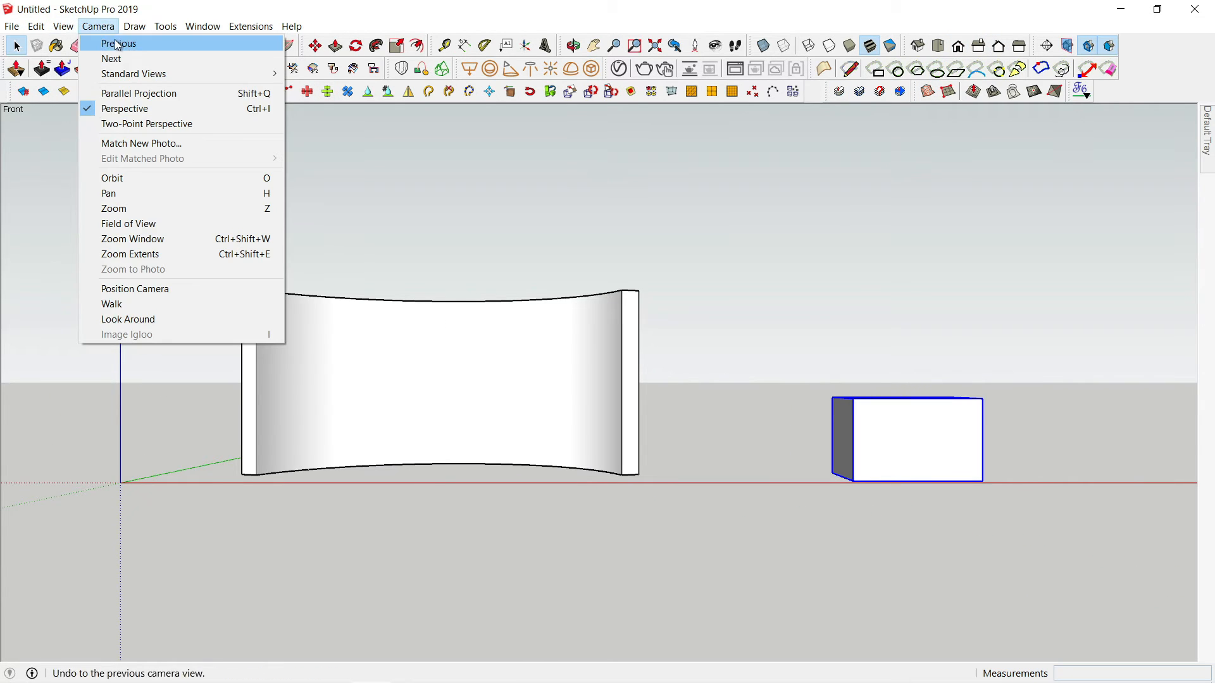
click(142, 94)
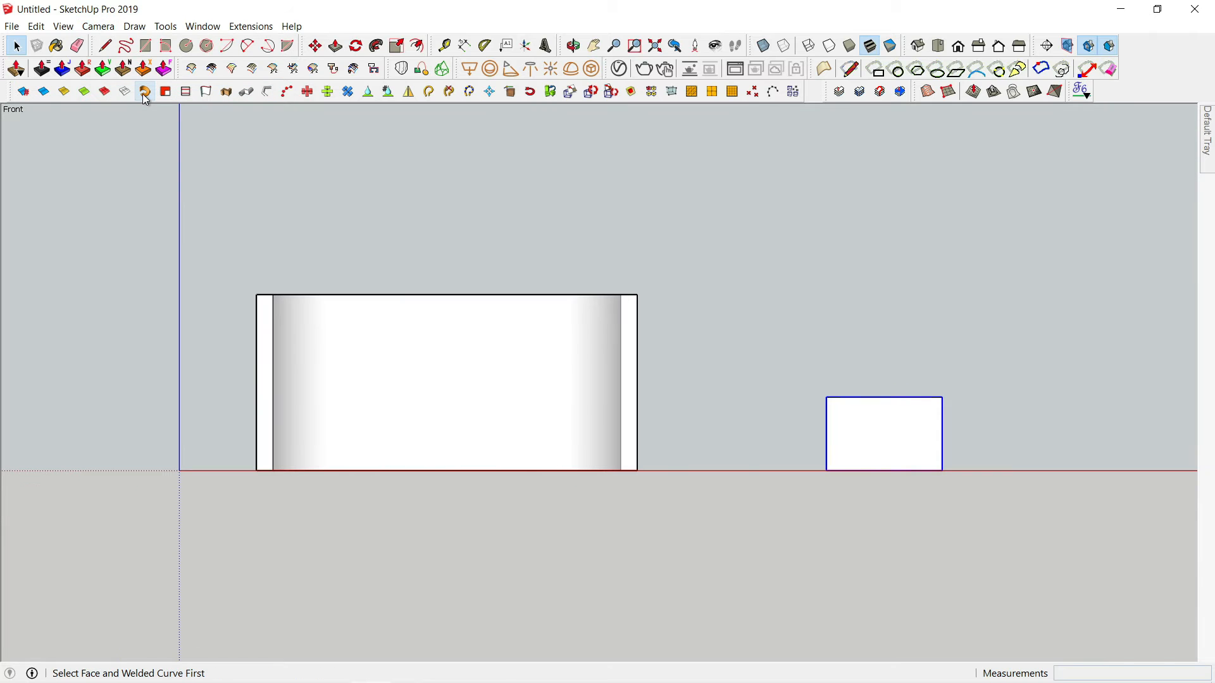
Raise the box group to about the wall's mid-height and move it about 3274 mm along the red axis, in front of the wall
key(m)
click(875, 439)
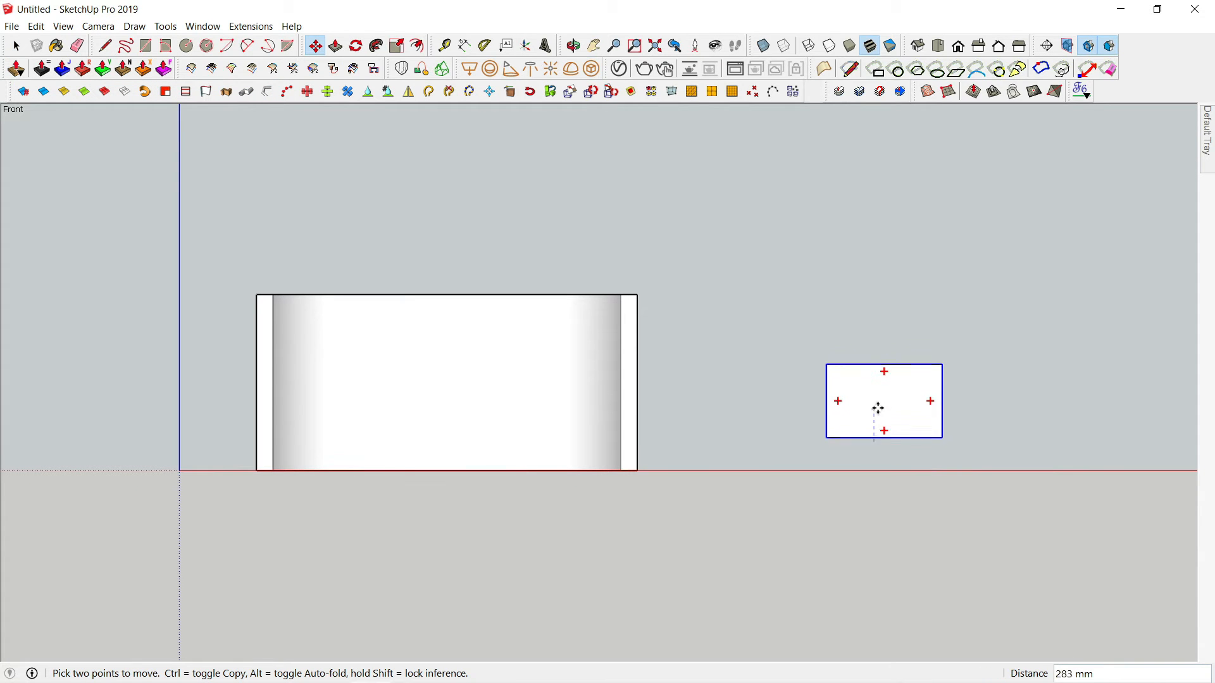
click(876, 394)
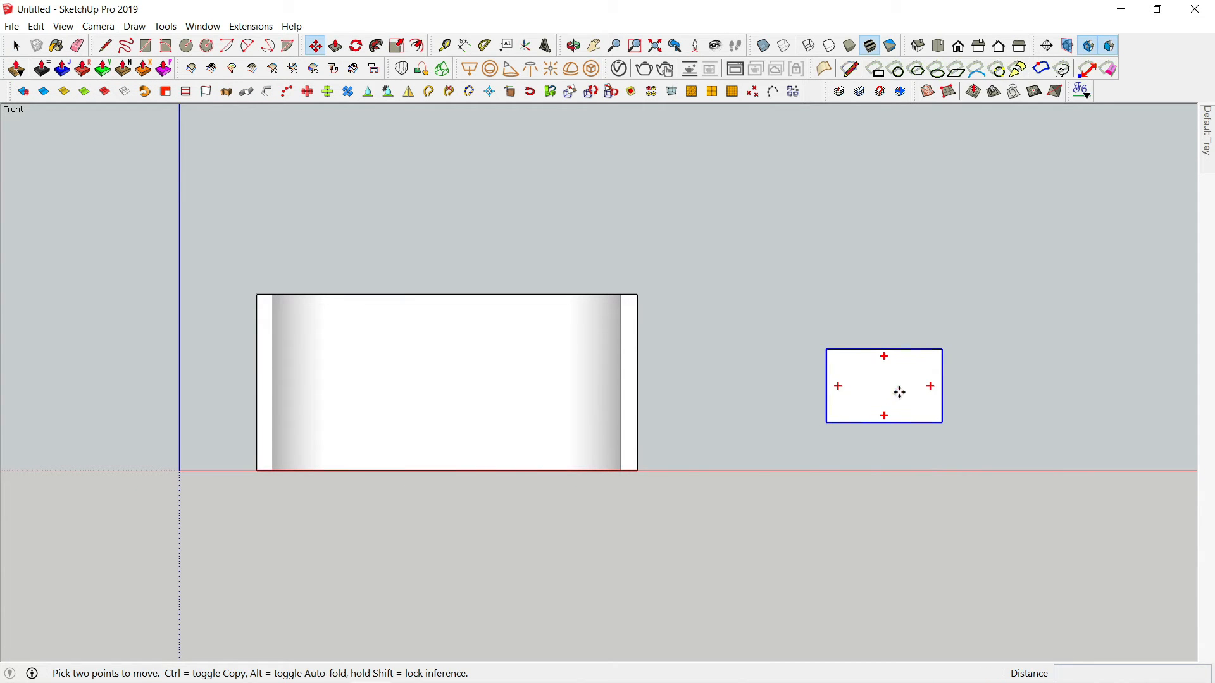
click(899, 393)
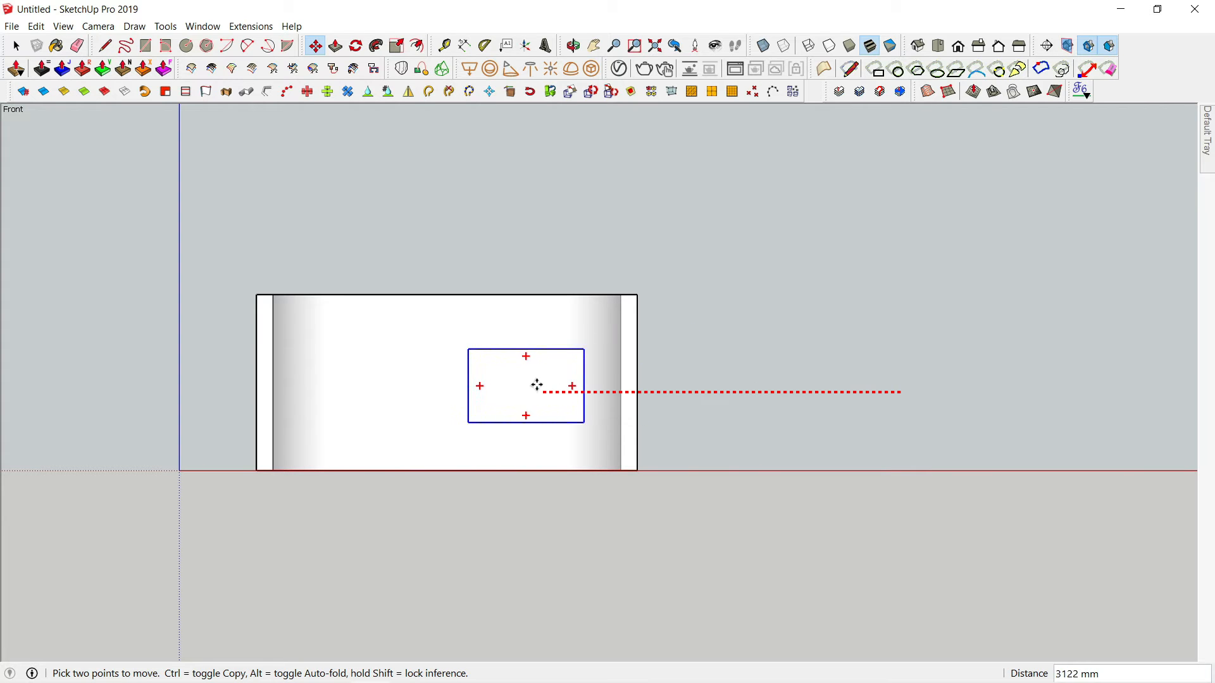
click(521, 379)
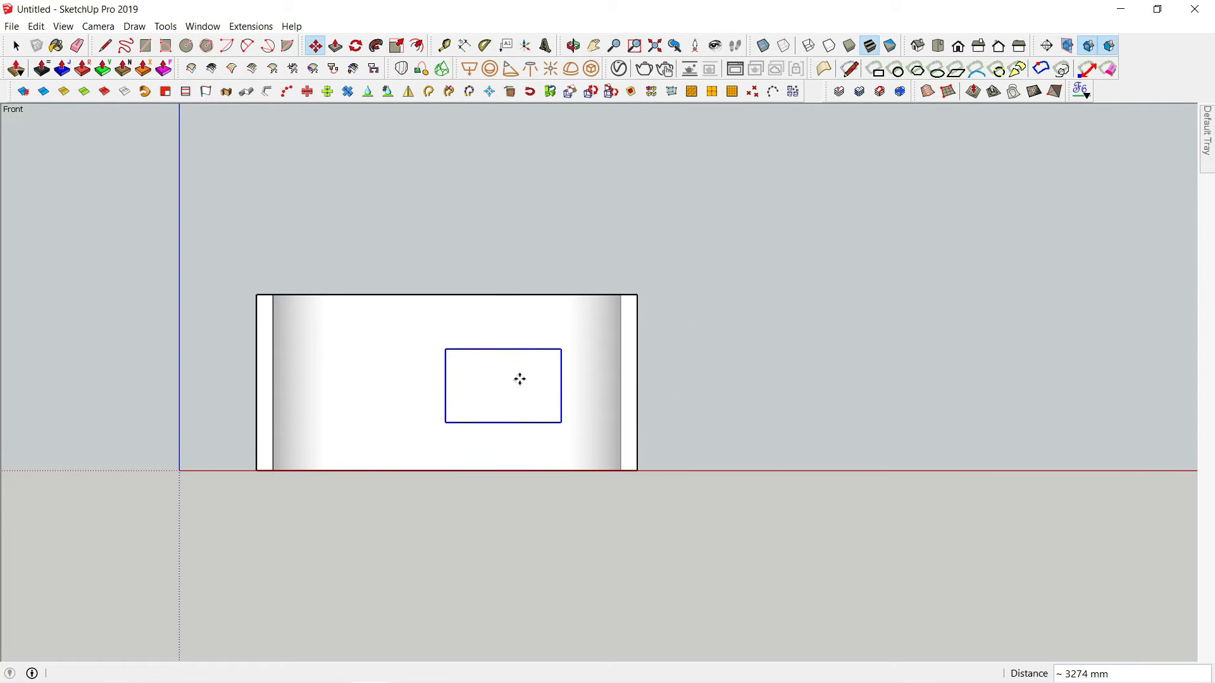
Move the box group about 1093 mm along the green axis in the top view so it passes through the curved wall
click(940, 47)
click(858, 429)
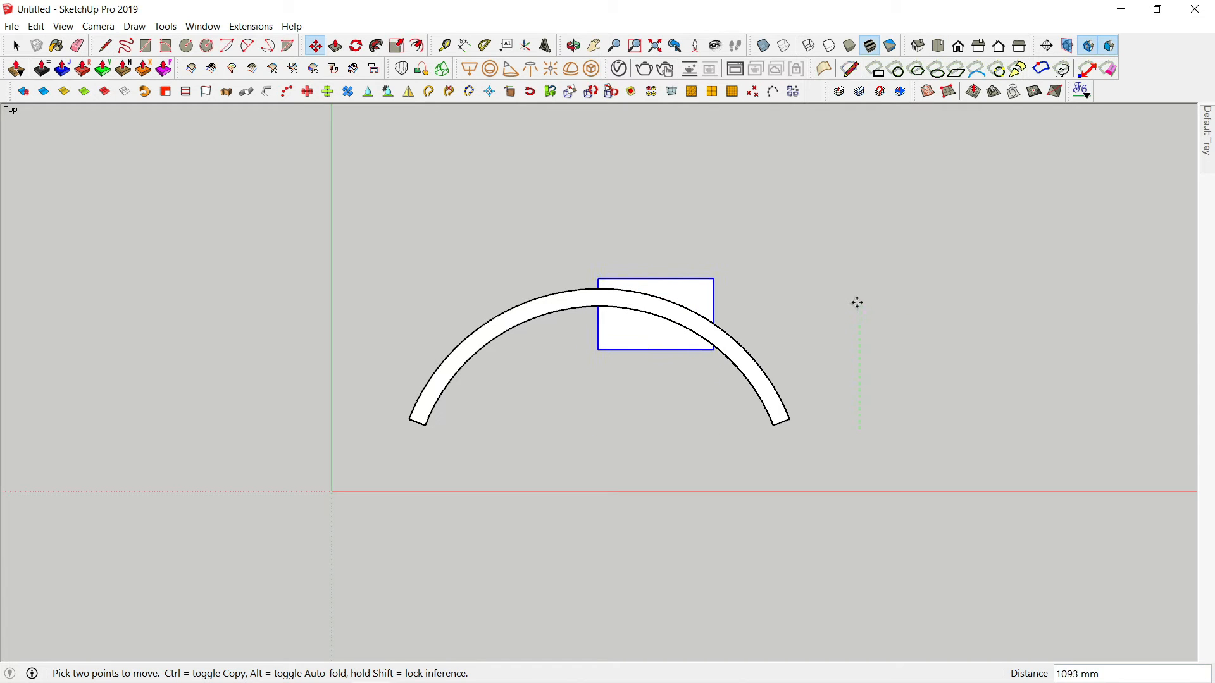
click(859, 305)
key(space)
mouse_move(859, 305)
middle_down()
mouse_move(763, 241)
mouse_move(790, 384)
mouse_move(860, 309)
mouse_move(863, 326)
middle_up()
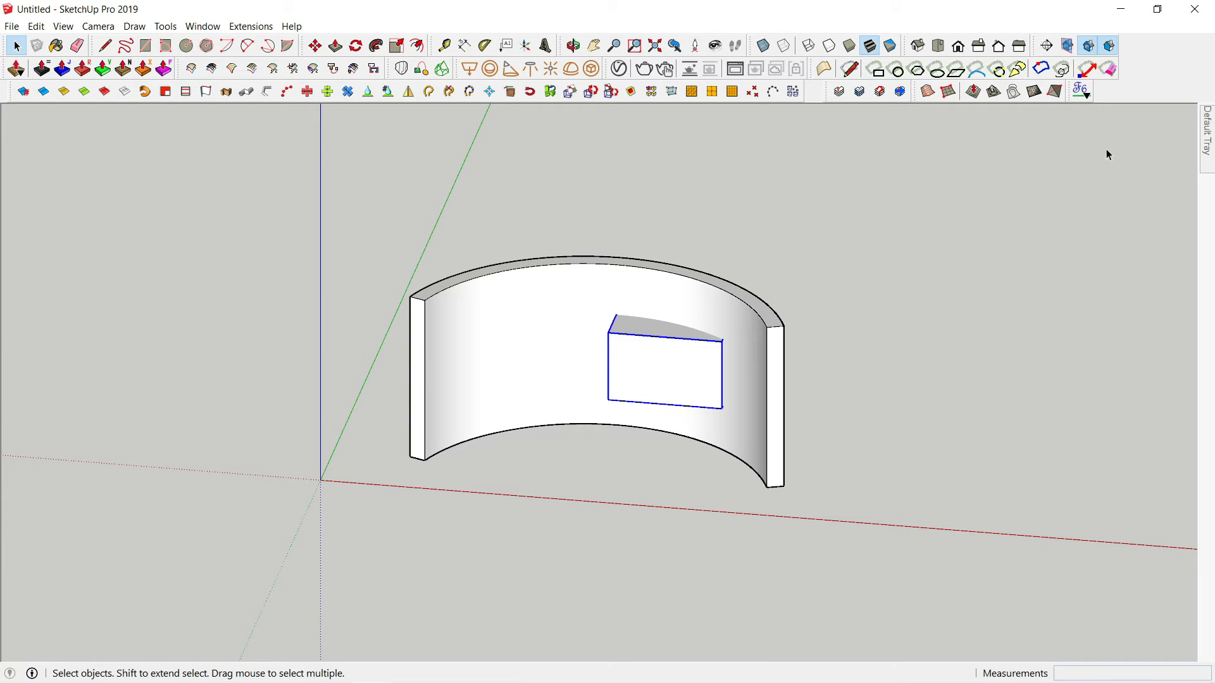
Display the Solid Tools toolbar and place it above the curved wall in the drawing area
right_click(1155, 74)
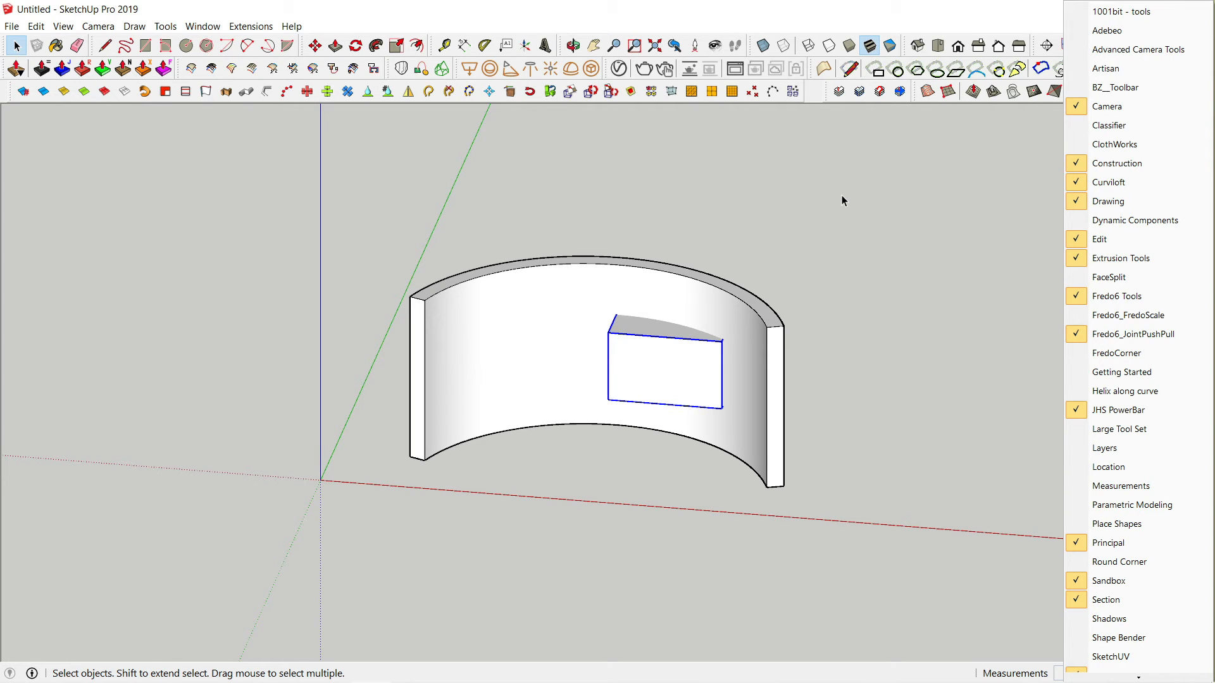
click(166, 27)
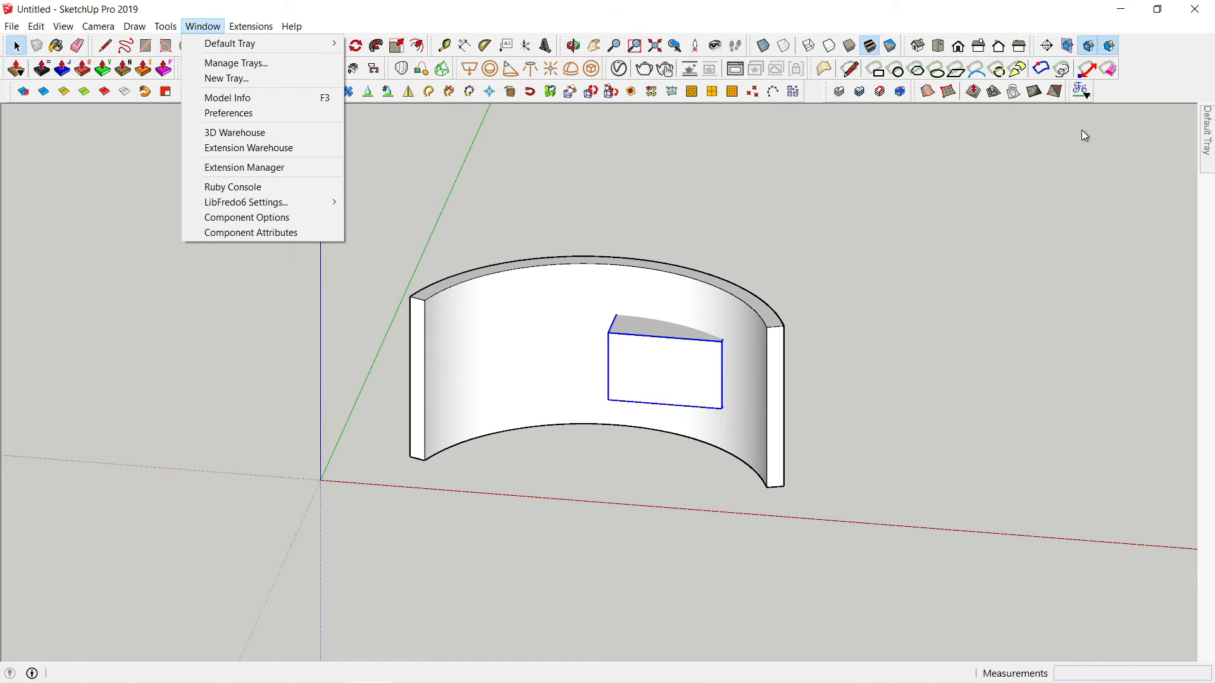
right_click(1157, 68)
right_click(1157, 68)
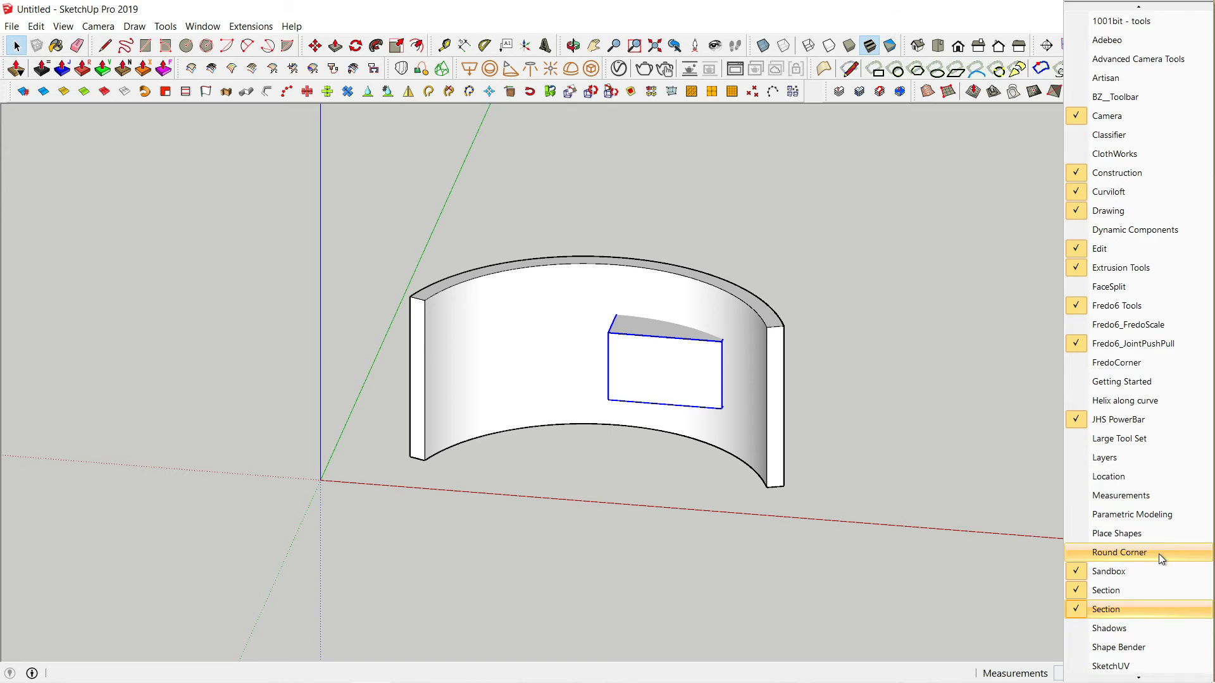
scroll(1160, 553, down, 3)
scroll(1156, 559, down, 4)
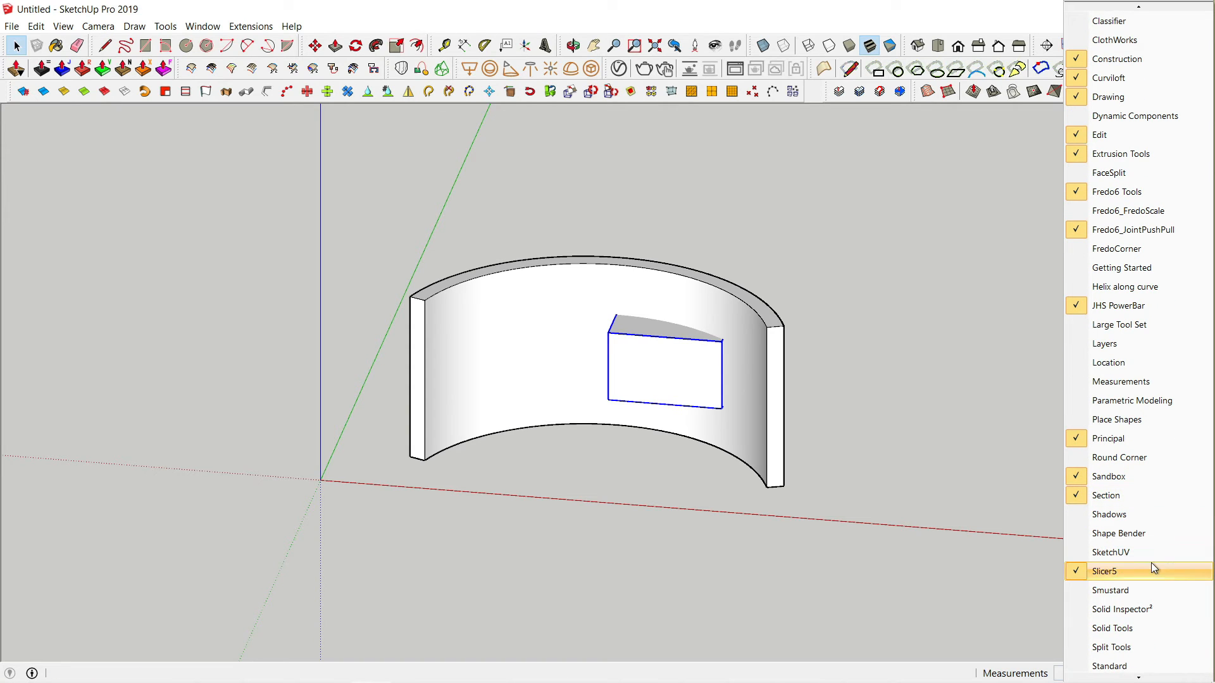
click(1147, 588)
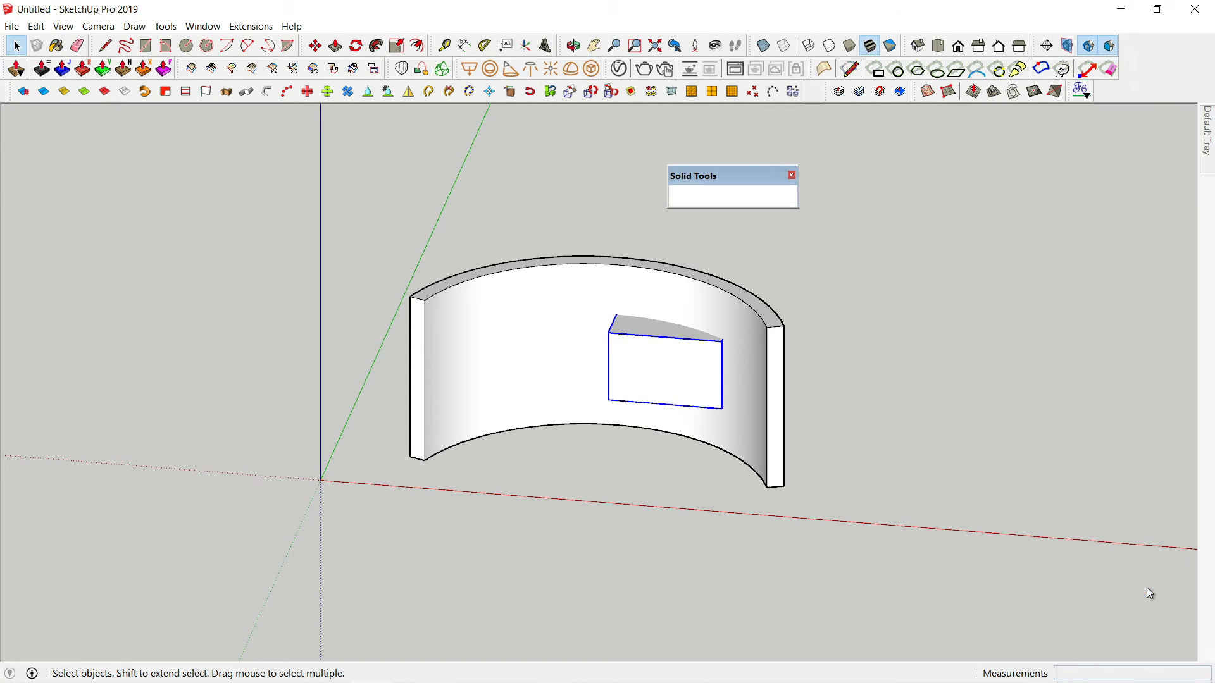
drag(743, 177, 720, 131)
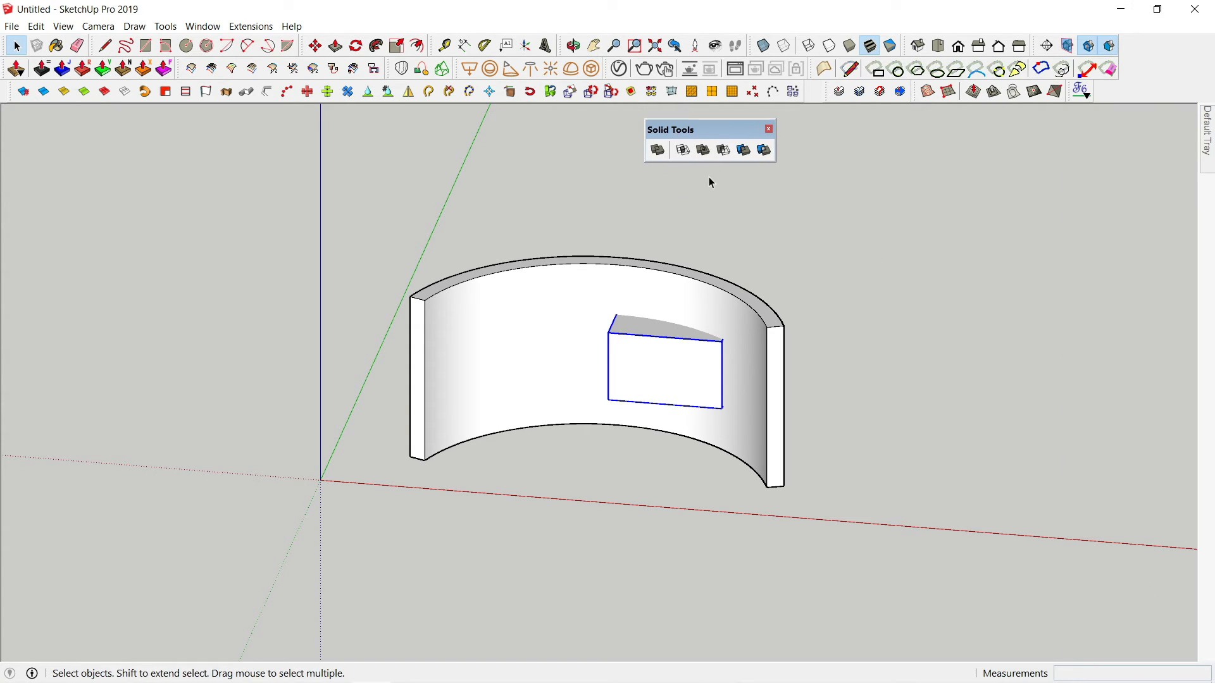
Trim the curved wall group with the box group and delete the box to leave a window opening
click(746, 156)
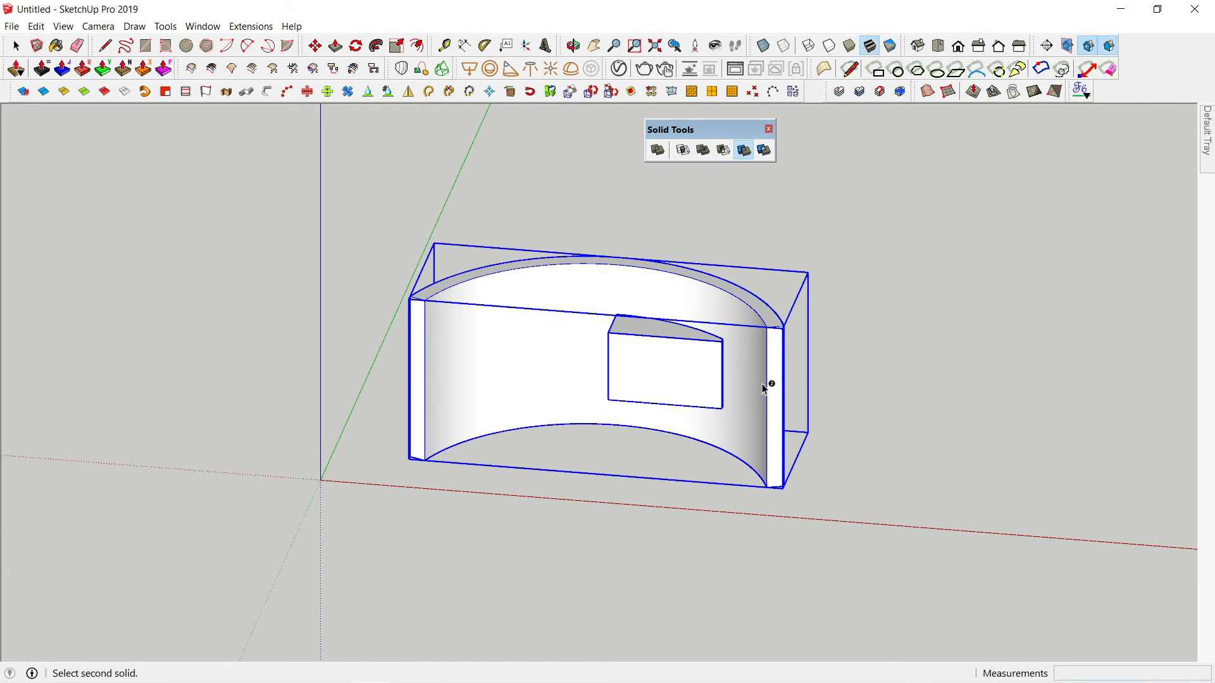
click(738, 384)
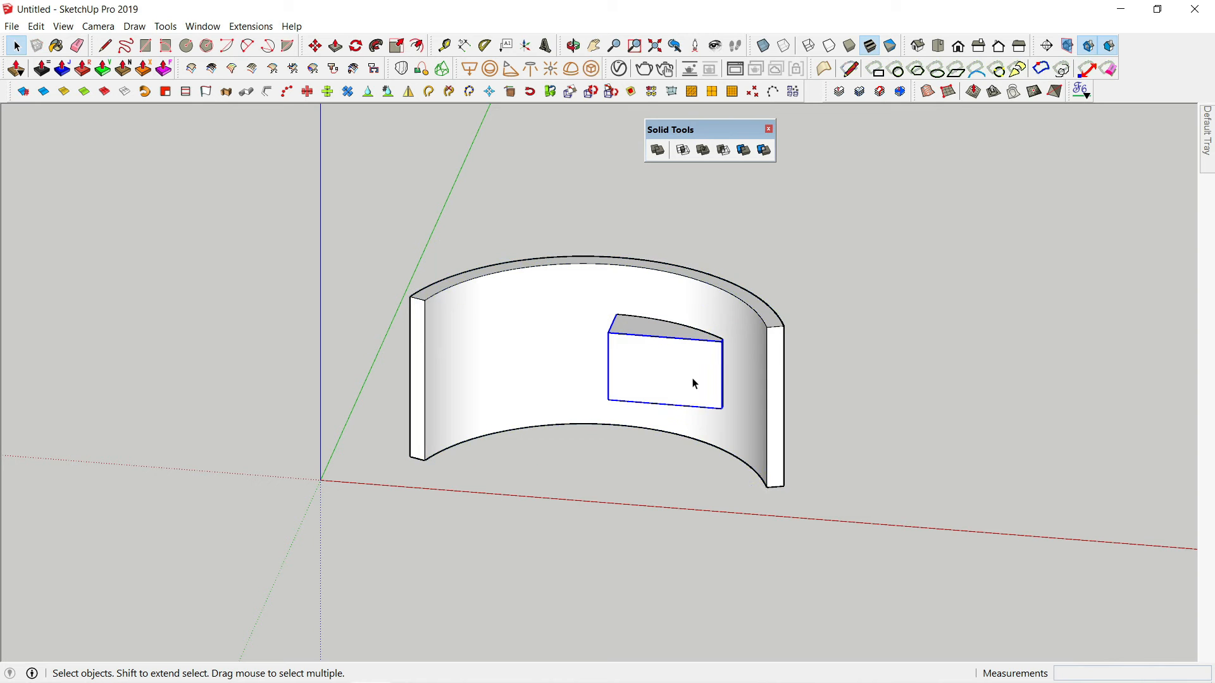
key(Delete)
middle_drag(687, 384, 692, 414)
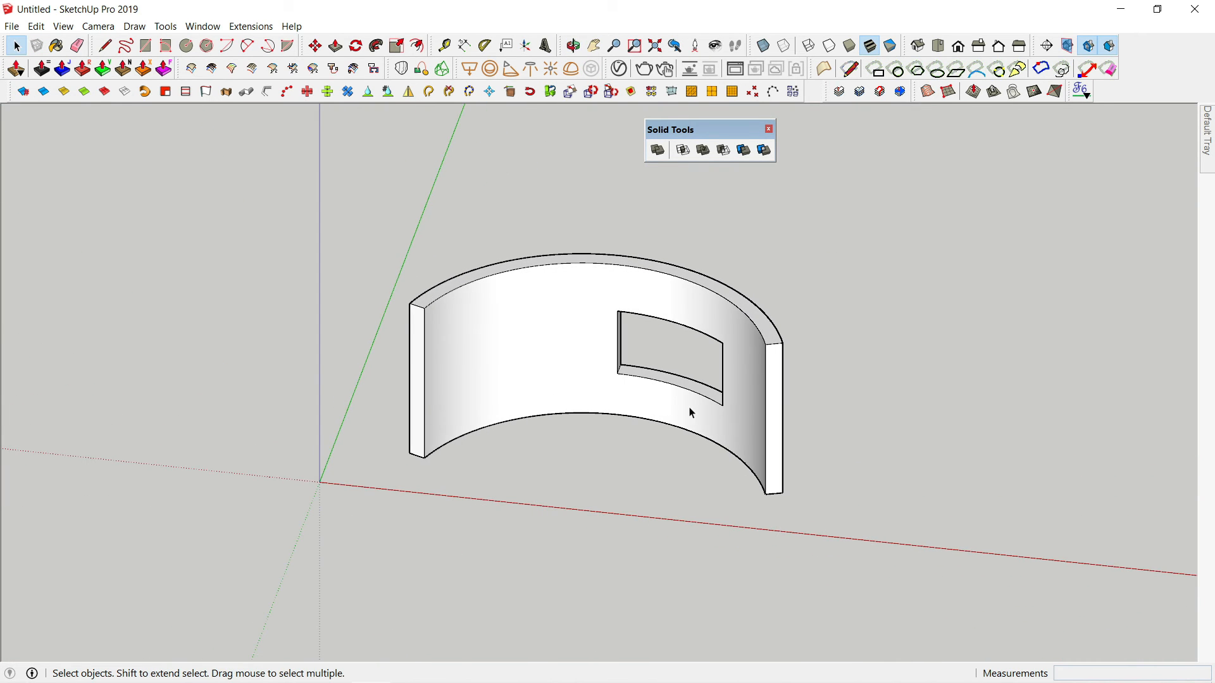
key(ctrl+z)
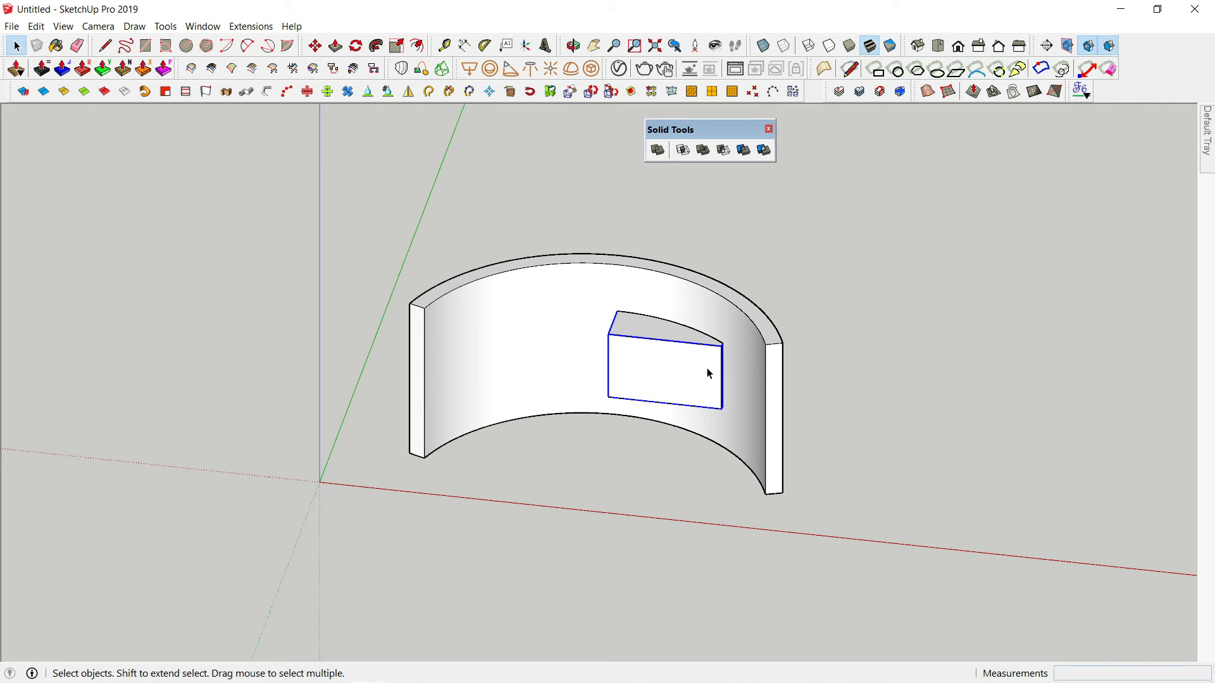
middle_drag(709, 373, 578, 367)
scroll(578, 368, down, 1)
Draw a rectangle beside the wall in the top view and push-pull it up to the height of the window's top edge
key(shift+t)
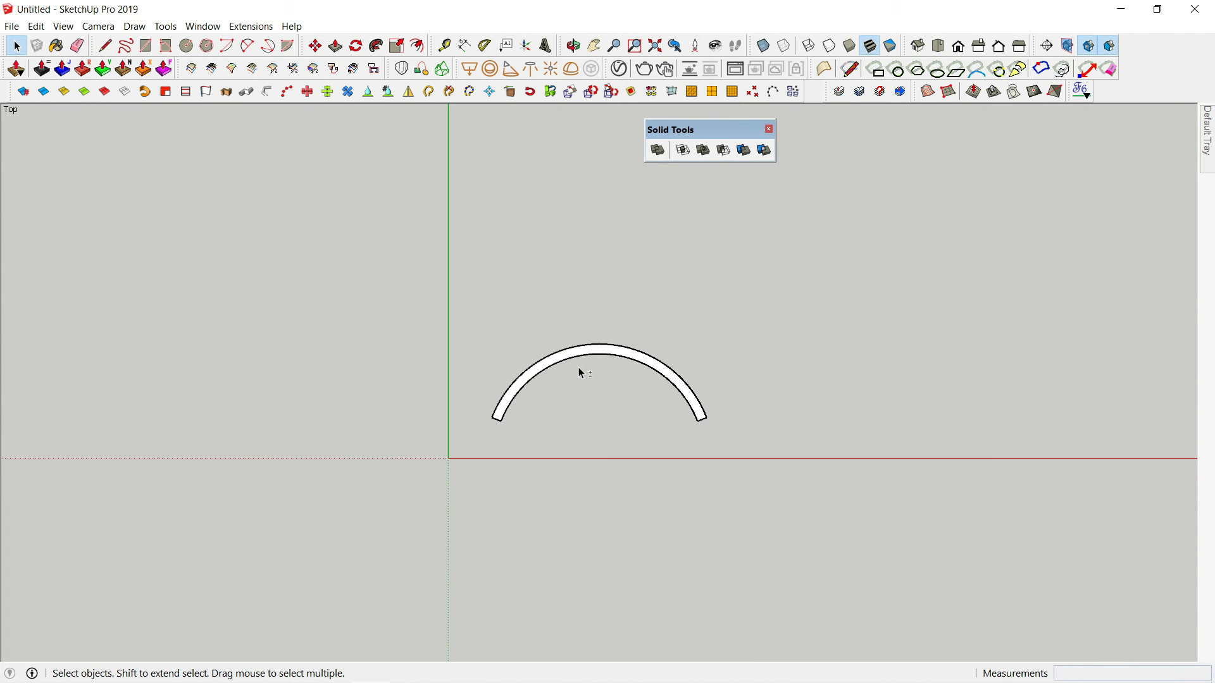
key(r)
click(767, 403)
click(856, 467)
middle_drag(854, 449, 913, 222)
key(p)
click(824, 425)
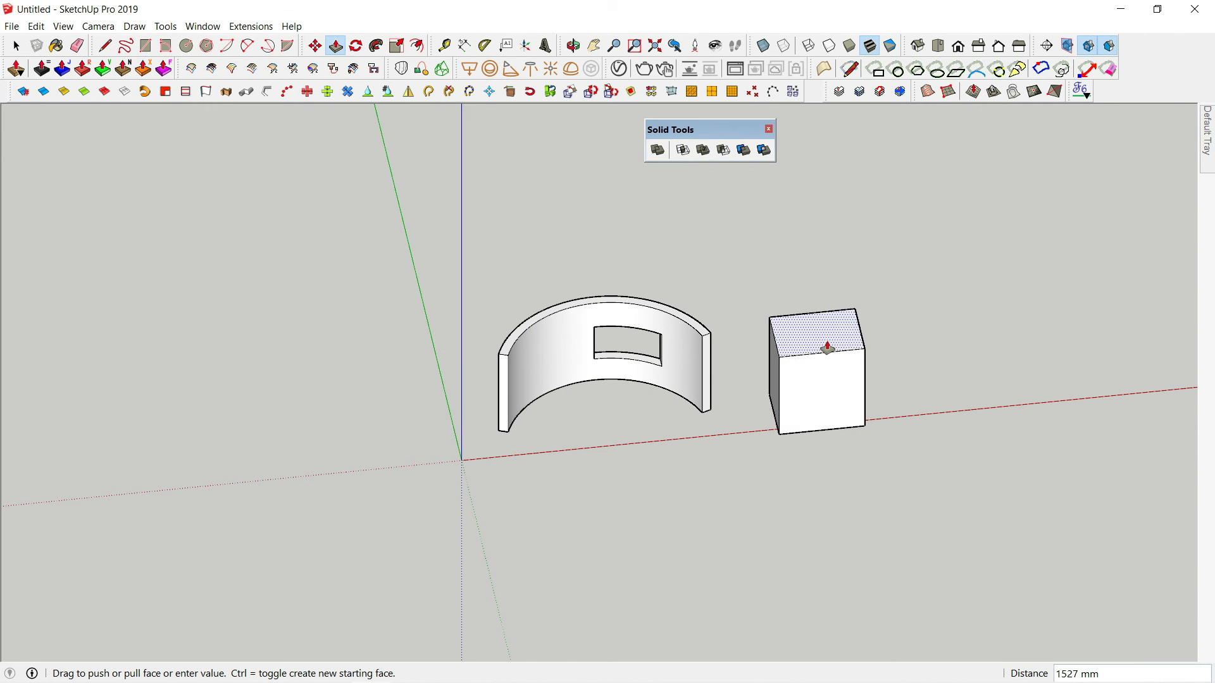
middle_drag(827, 348, 834, 244)
click(661, 340)
key(space)
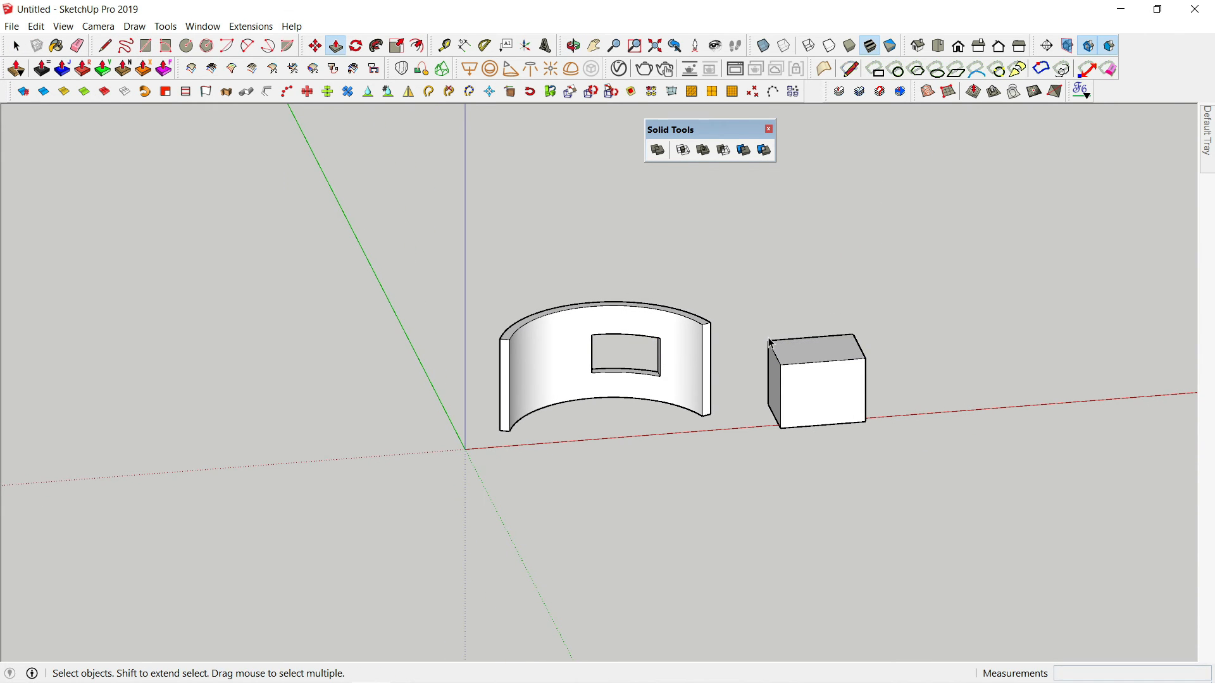
Make the whole new box a group
triple_click(837, 352)
right_click(836, 352)
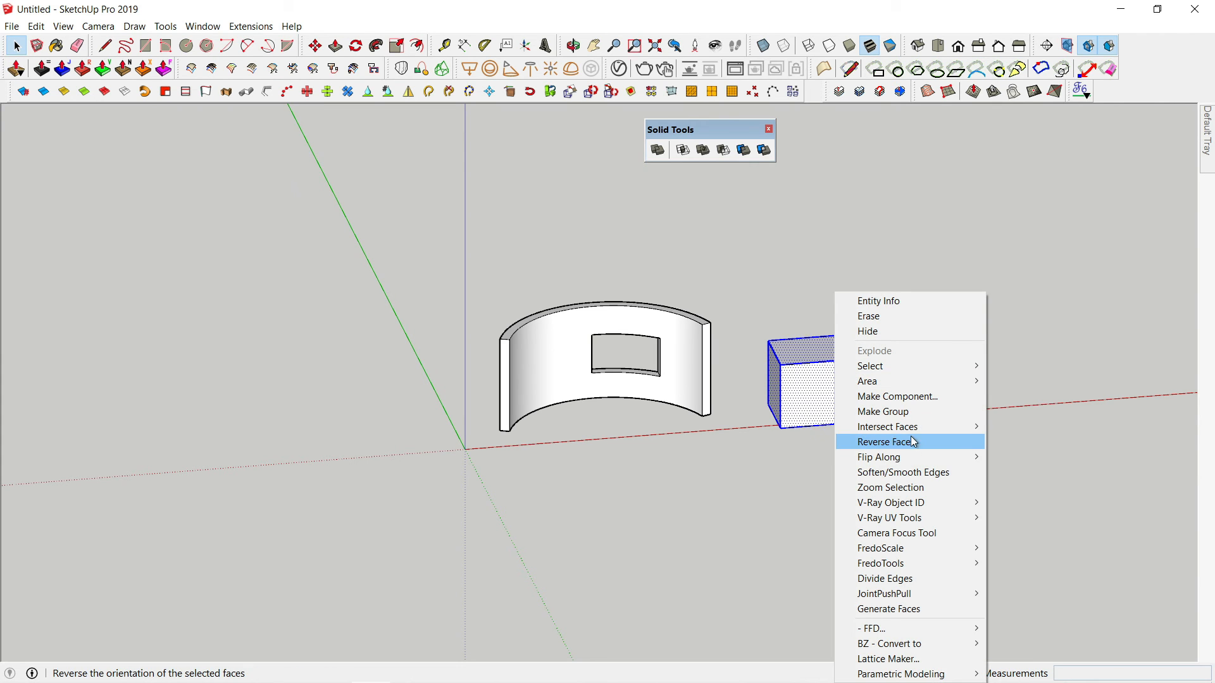
click(912, 412)
Rotate the new box group counterclockwise in the top view so its sides are slanted to the red axis
key(t)
scroll(726, 415, up, 3)
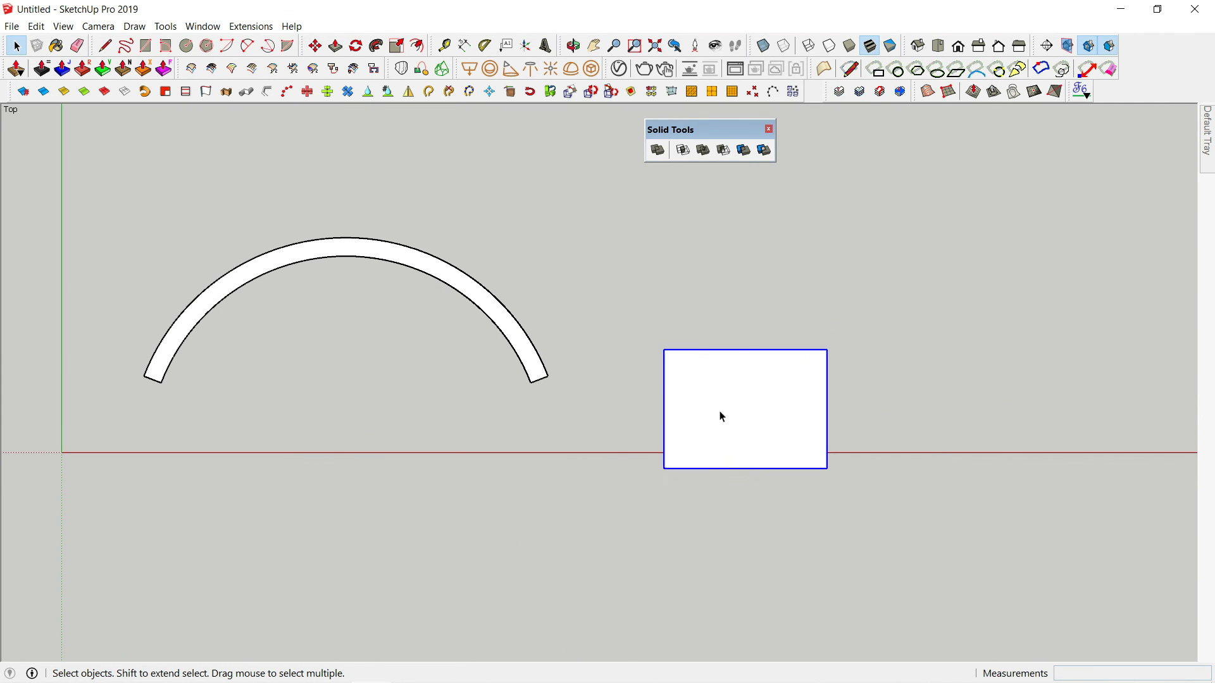
key(q)
click(732, 413)
click(768, 405)
click(765, 389)
key(space)
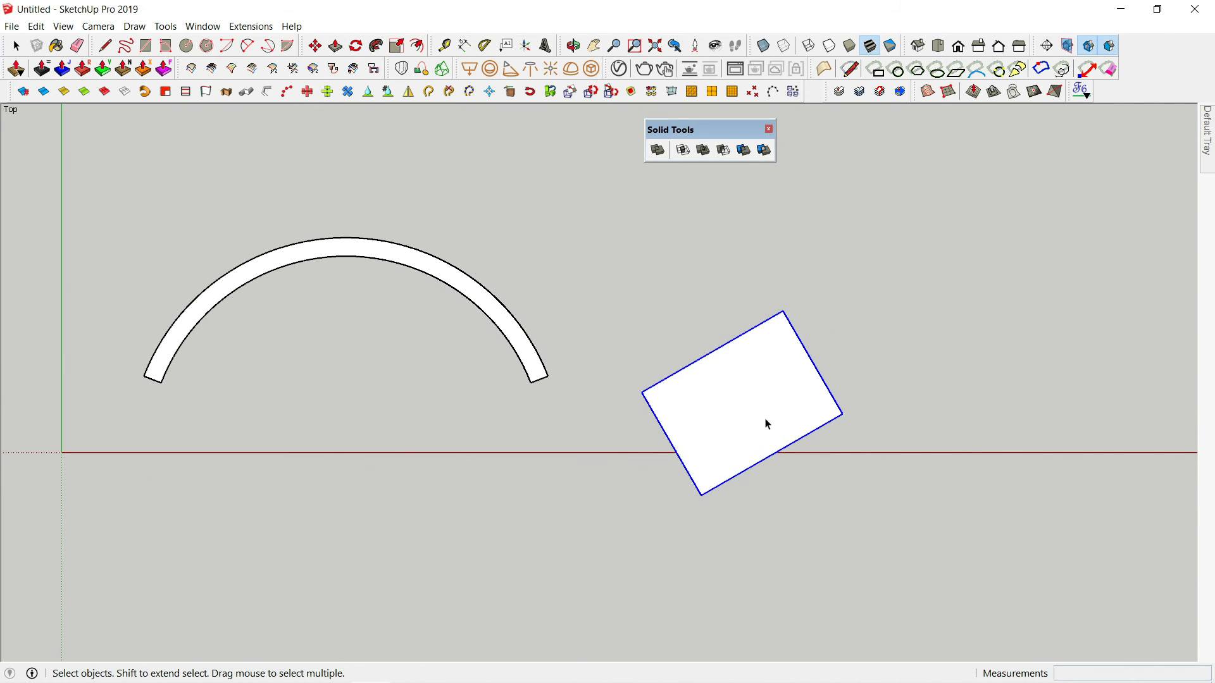
Move the rotated box group about 3761 mm back along the red axis and along the green axis into the wall beside the window
scroll(778, 438, down, 1)
scroll(777, 438, down, 1)
key(m)
click(914, 348)
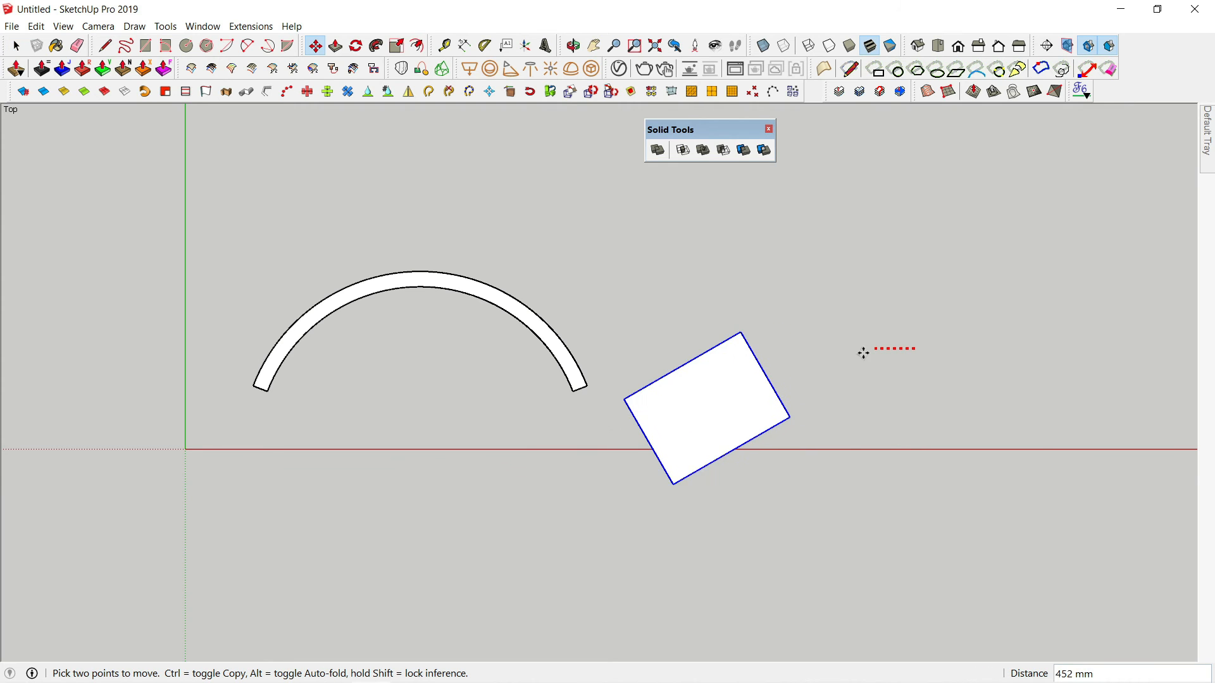
click(533, 352)
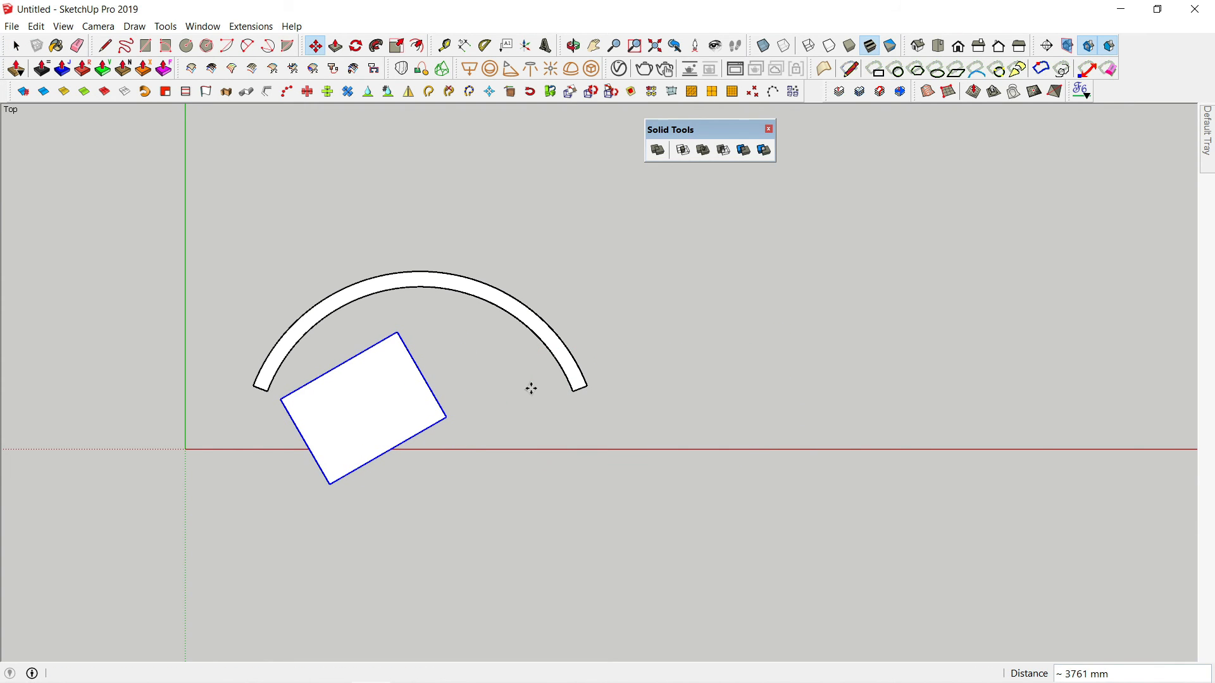
click(479, 356)
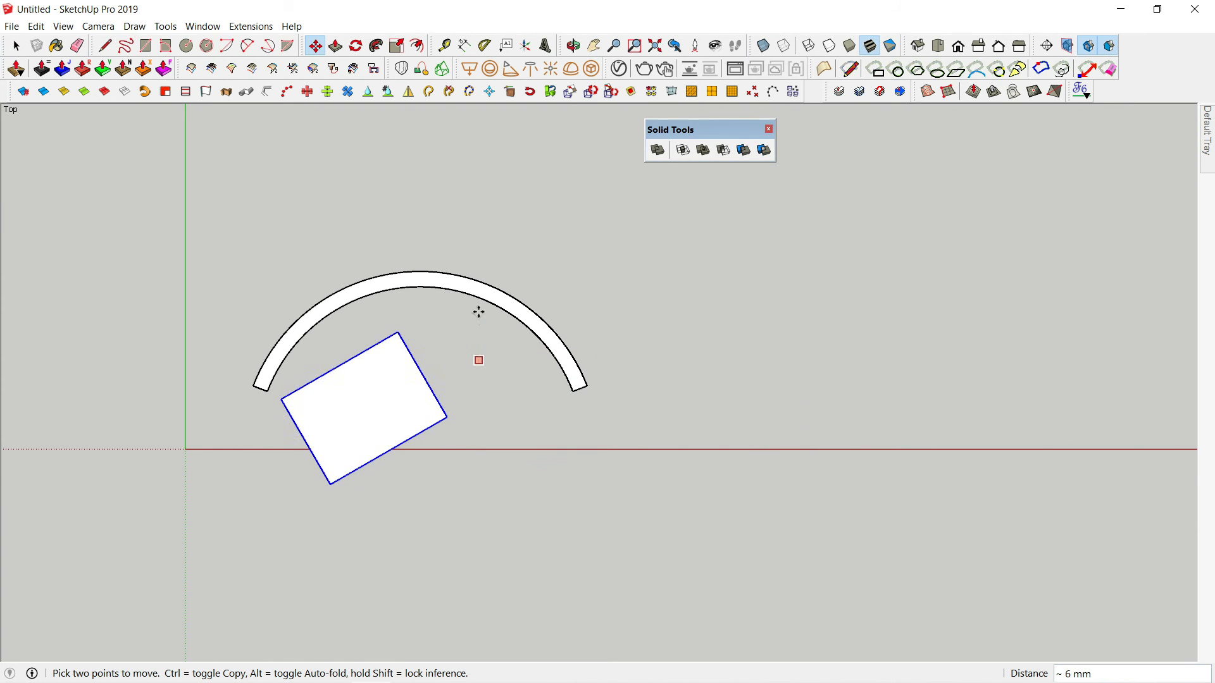
click(481, 266)
Inside the box group, push the side face and the front face inward to reduce the box to door width
middle_drag(477, 377, 683, 276)
key(space)
double_click(609, 276)
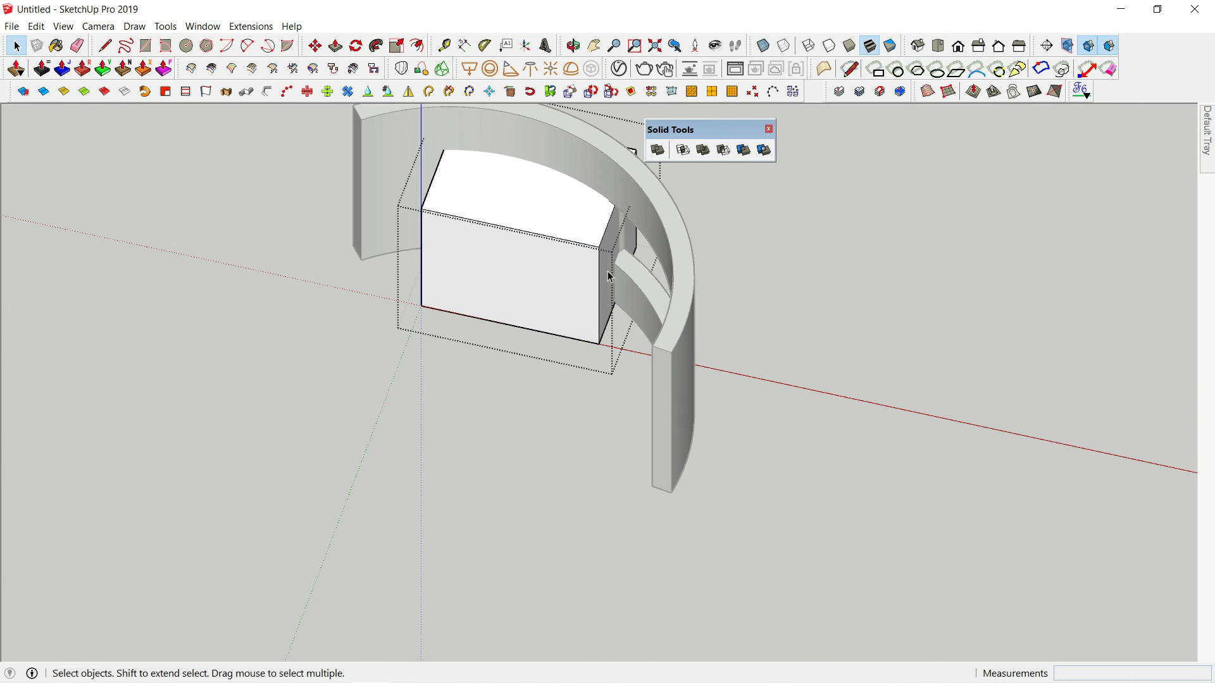
key(p)
click(609, 277)
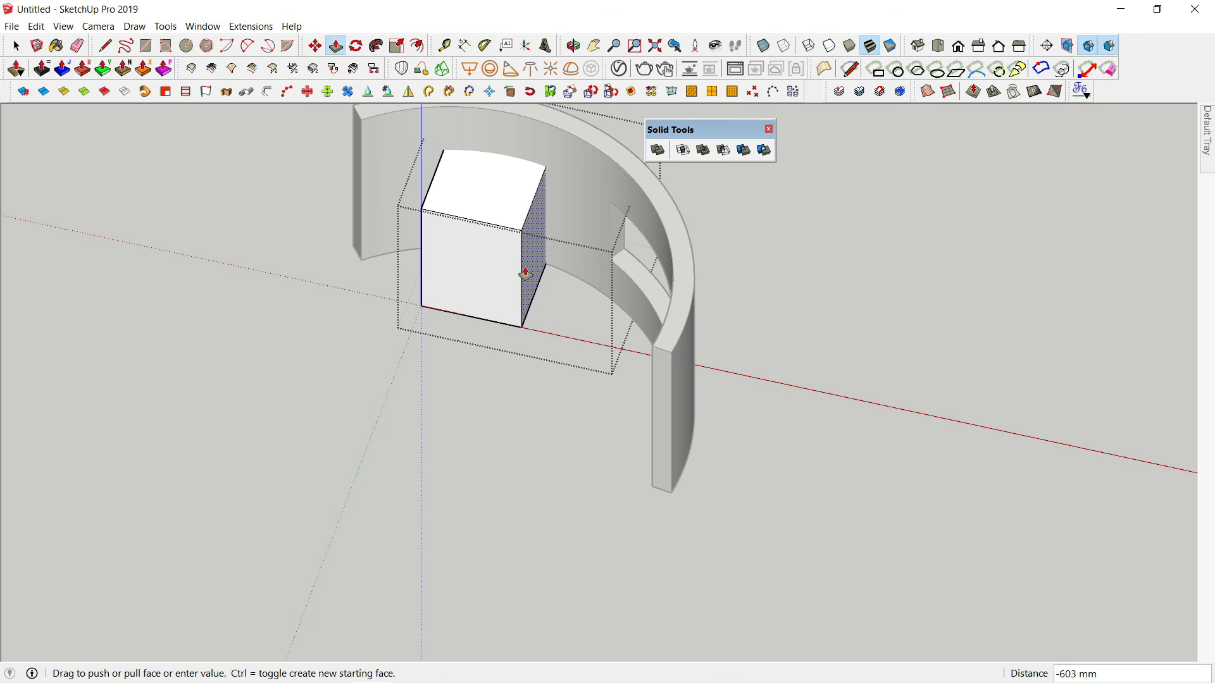
click(502, 269)
click(471, 275)
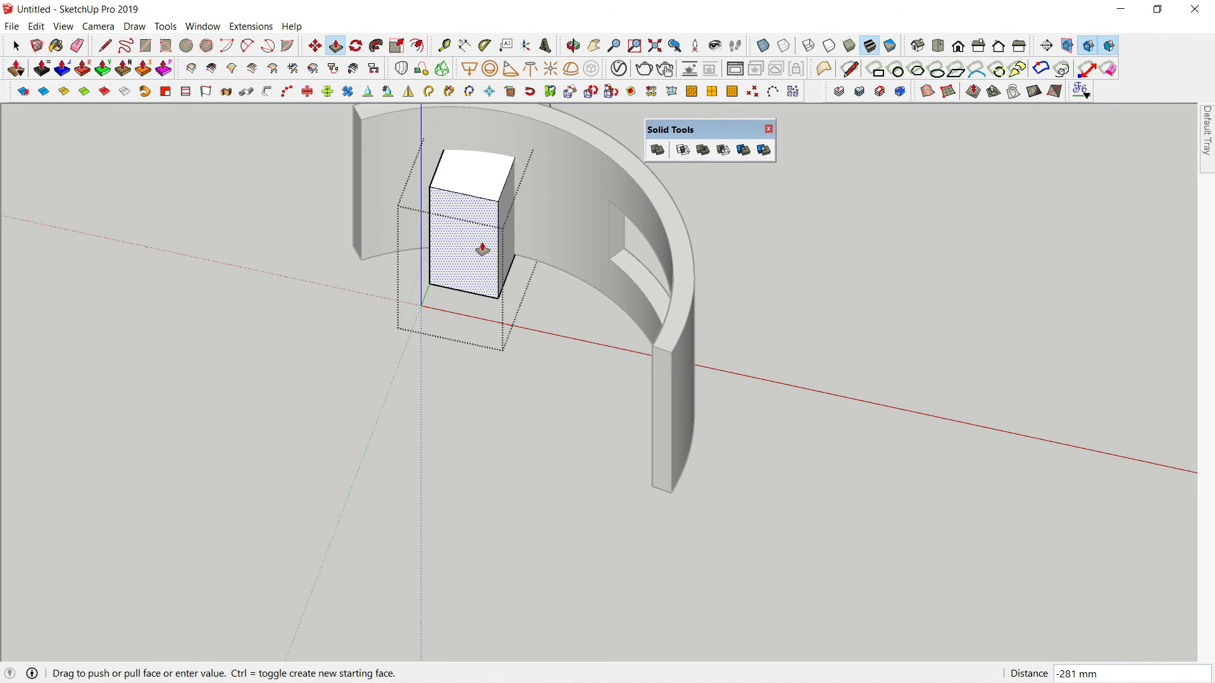
key(space)
middle_drag(486, 241, 756, 189)
click(898, 260)
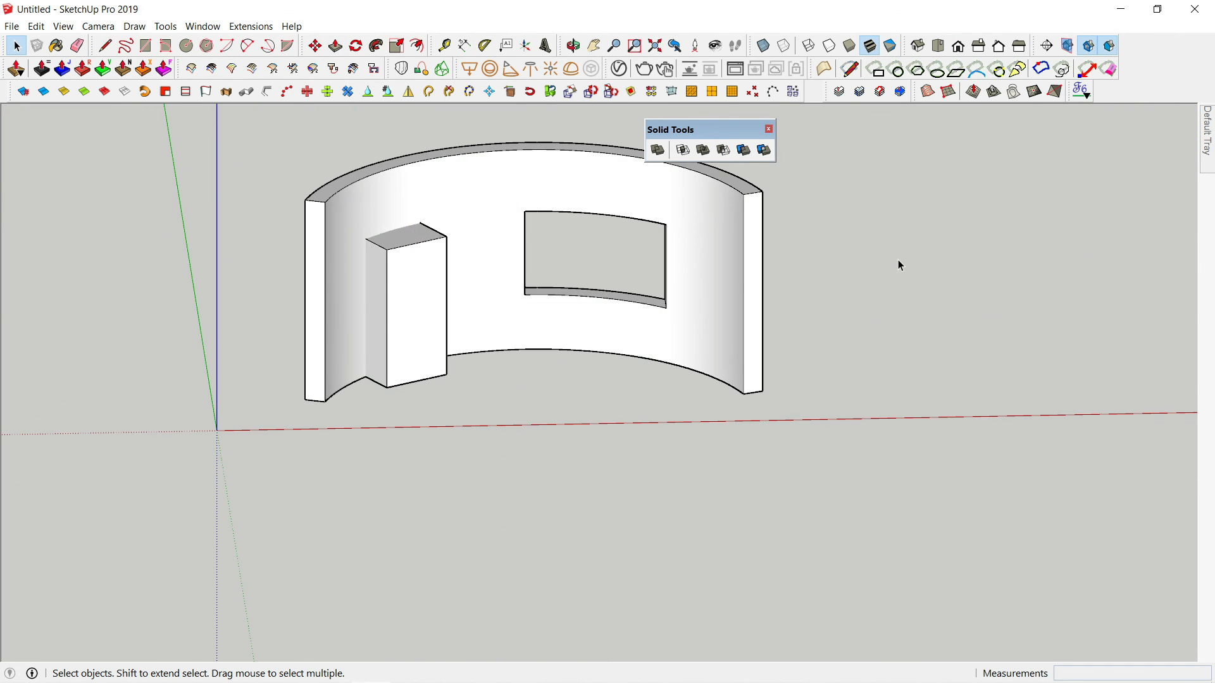
Trim the curved wall with the narrowed box group and remove the box to leave a door opening
middle_drag(558, 437, 465, 342)
click(445, 267)
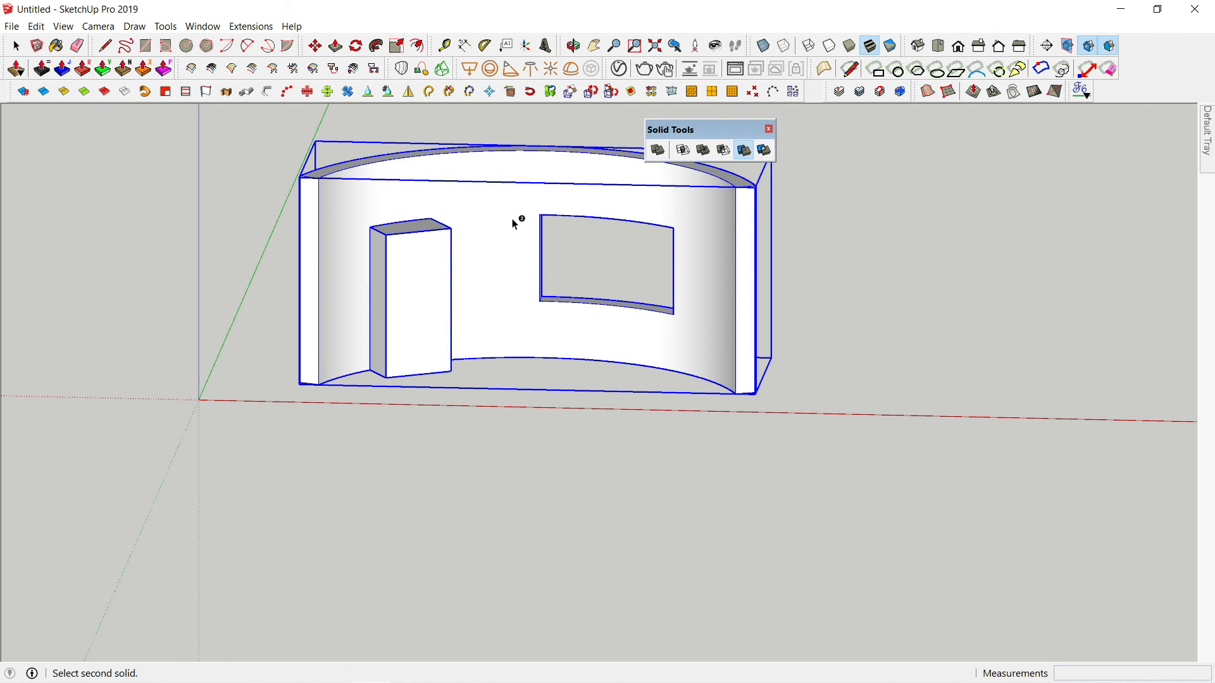
middle_drag(424, 274, 480, 456)
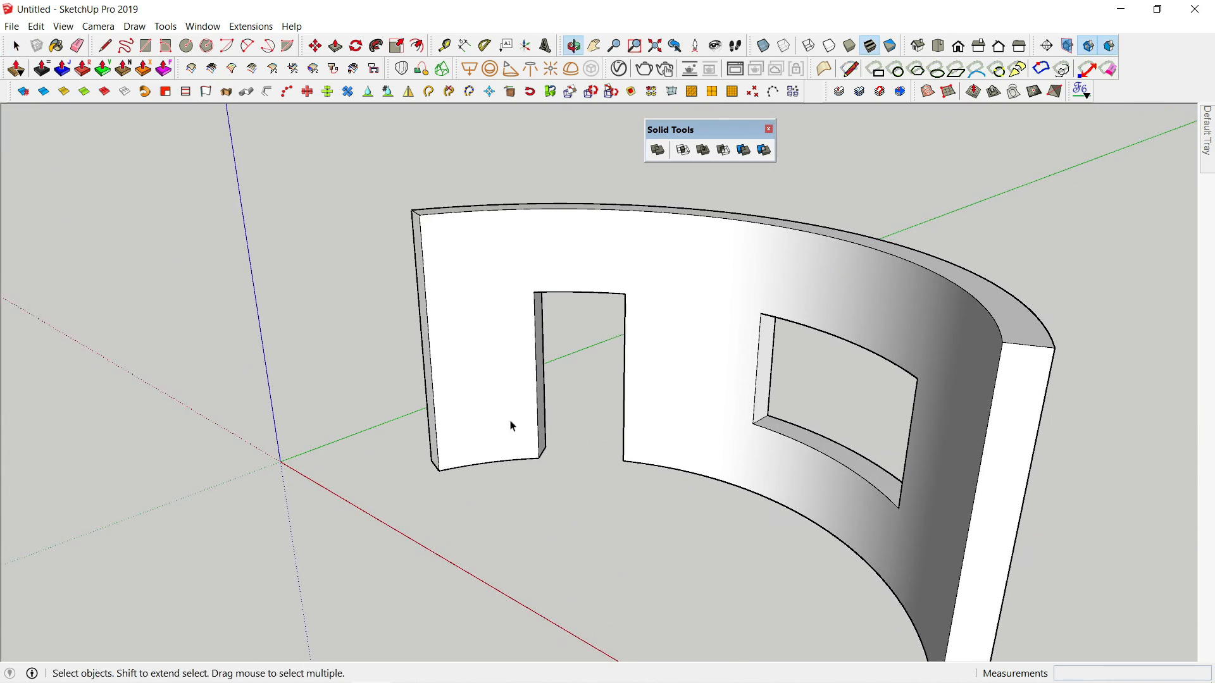